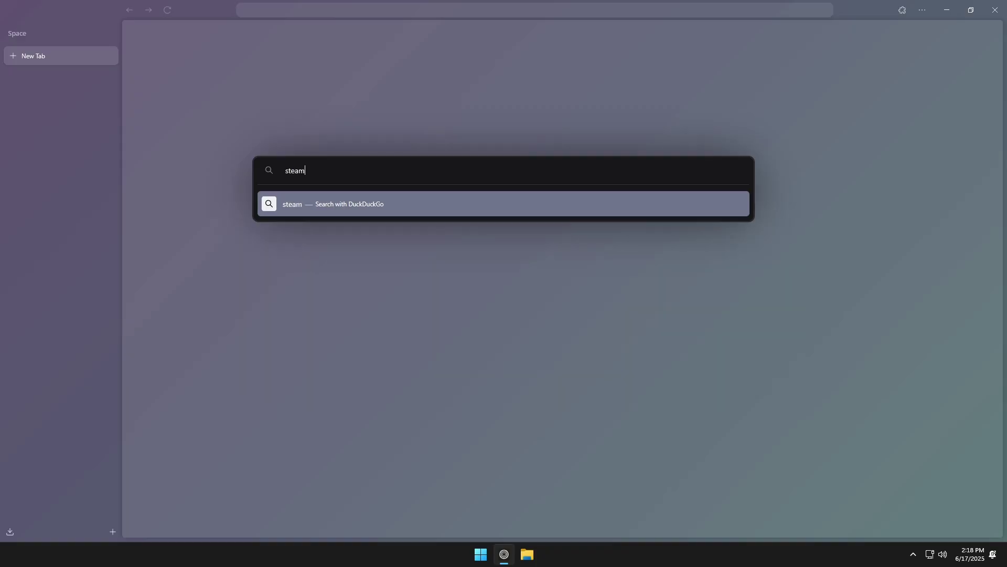
Search the web for steamcmd and open the Valve Developer Community page about SteamCMD
{"action": "type", "text": "cmd"}
{"action": "key", "text": "Return"}
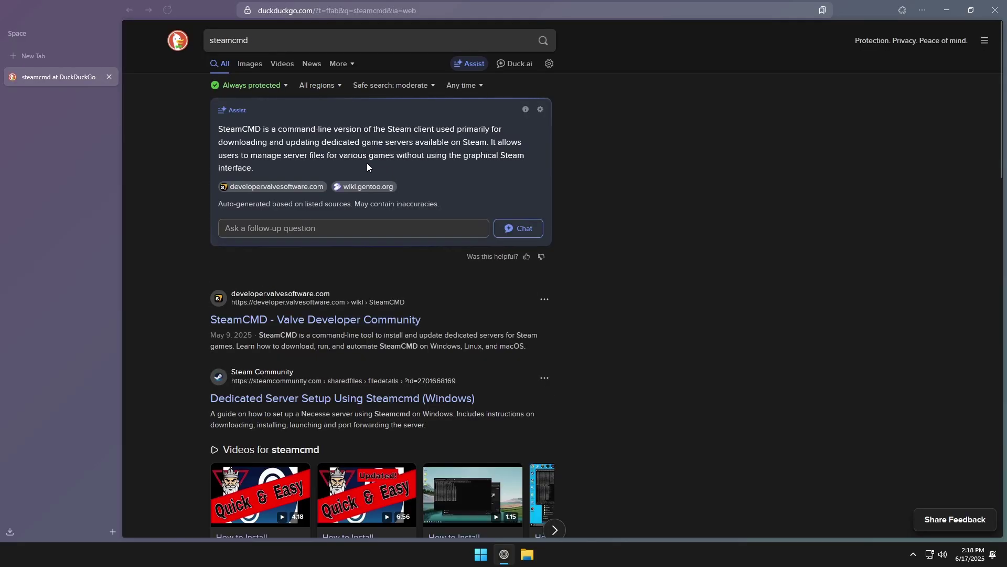
{"action": "left_click", "coordinate": [311, 322]}
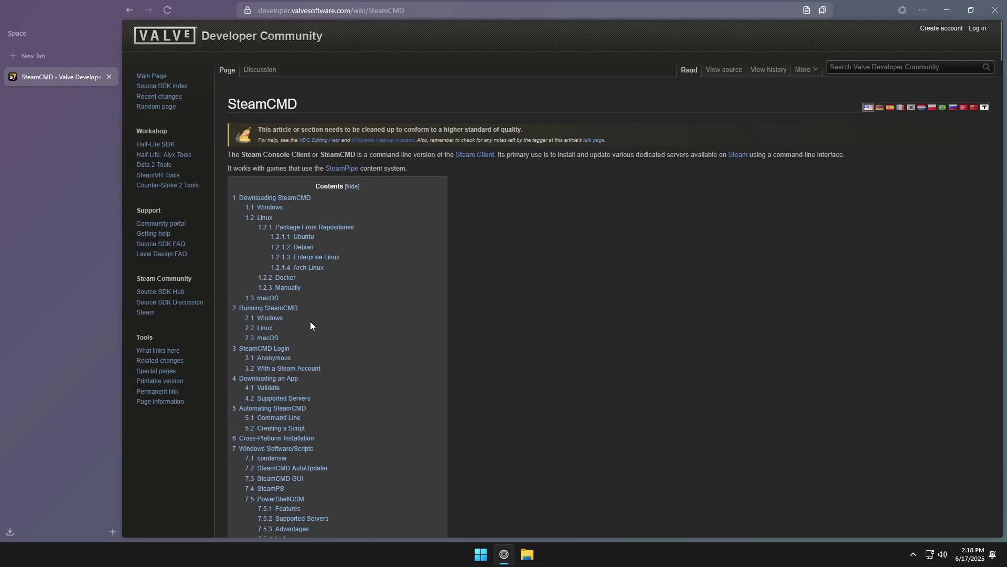
Download steamcmd.zip from the page's Windows download section and show the file in its folder
{"action": "left_click", "coordinate": [264, 210]}
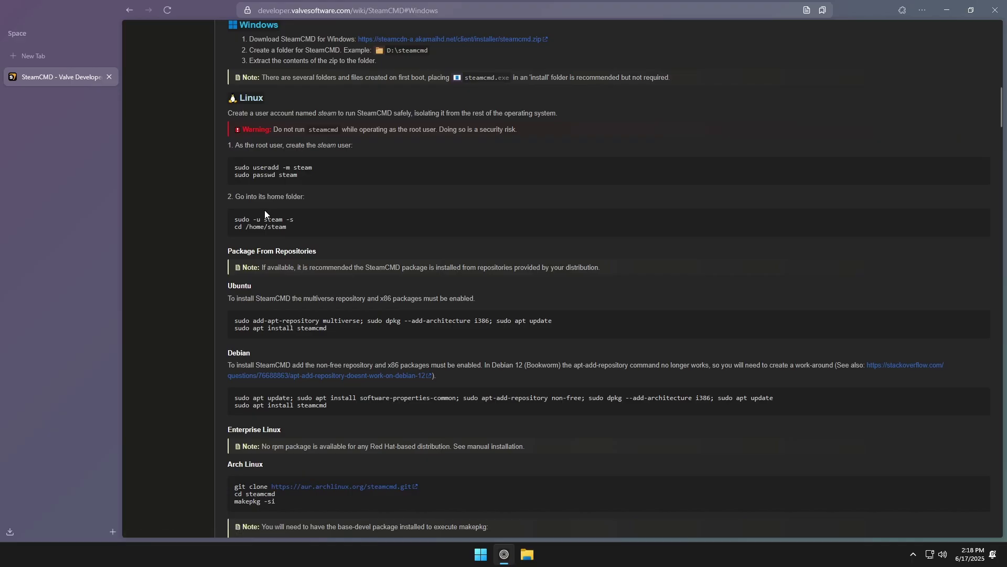
{"action": "left_click", "coordinate": [474, 41]}
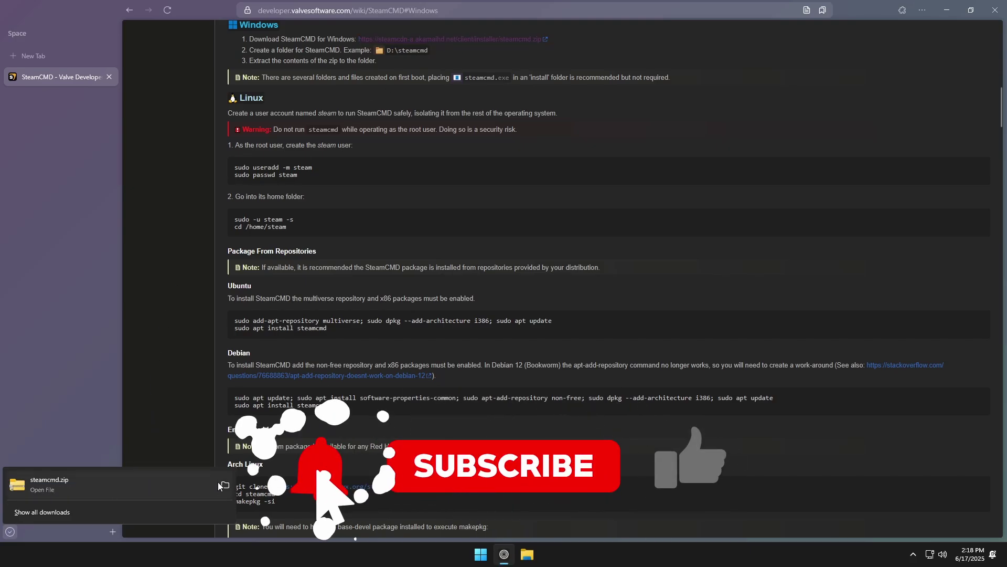
{"action": "left_click", "coordinate": [225, 483]}
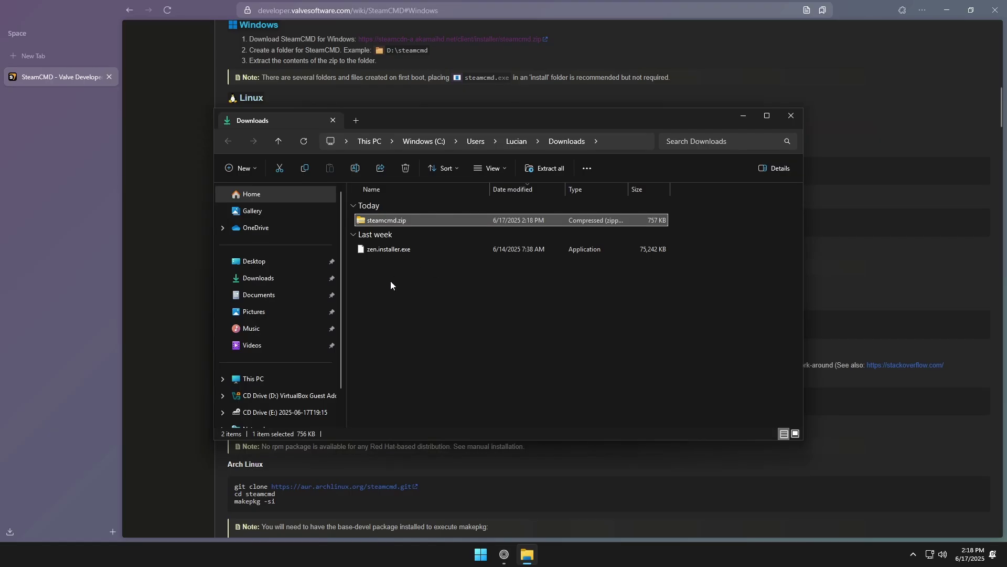
Extract steamcmd.zip into a steamcmd folder inside Downloads
{"action": "right_click", "coordinate": [381, 222]}
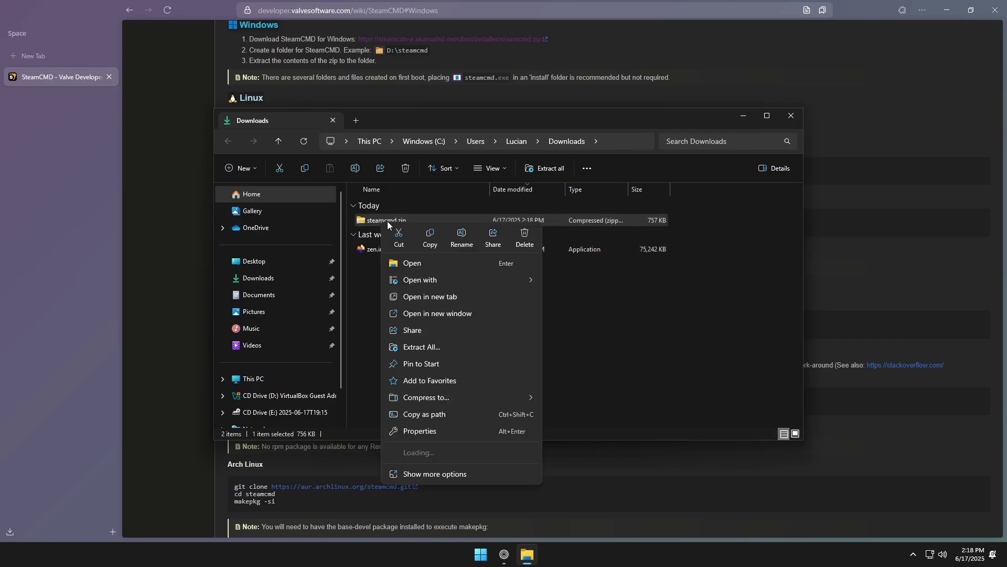
{"action": "left_click", "coordinate": [424, 348]}
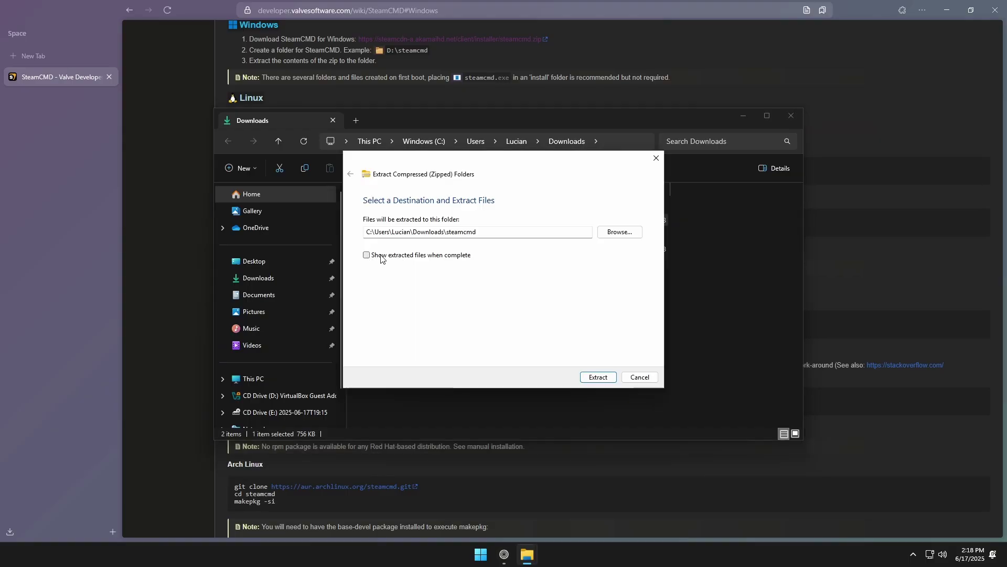
{"action": "left_click", "coordinate": [598, 379]}
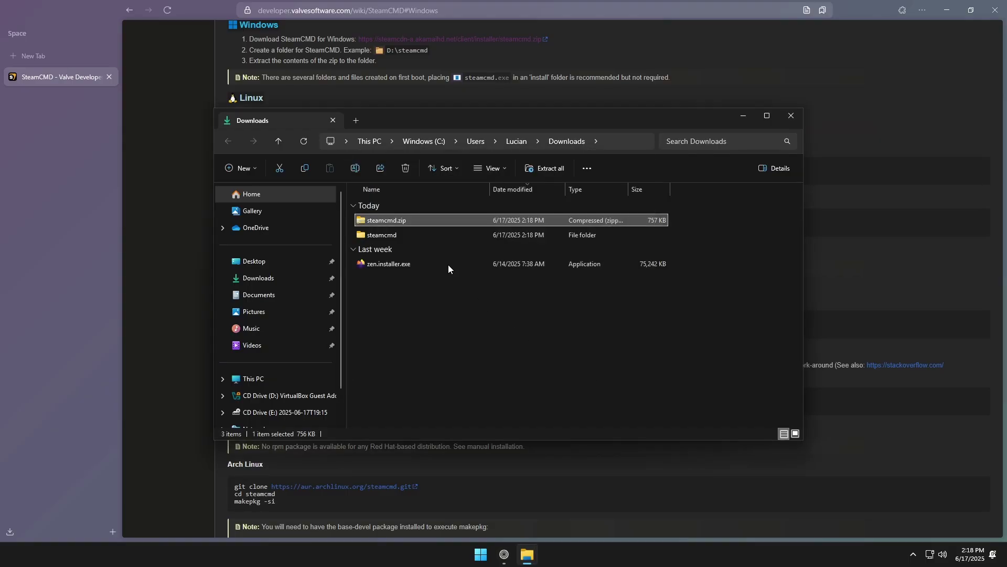
Create a folder named servers on the C: drive and move the extracted steamcmd folder into it
{"action": "left_click", "coordinate": [382, 234]}
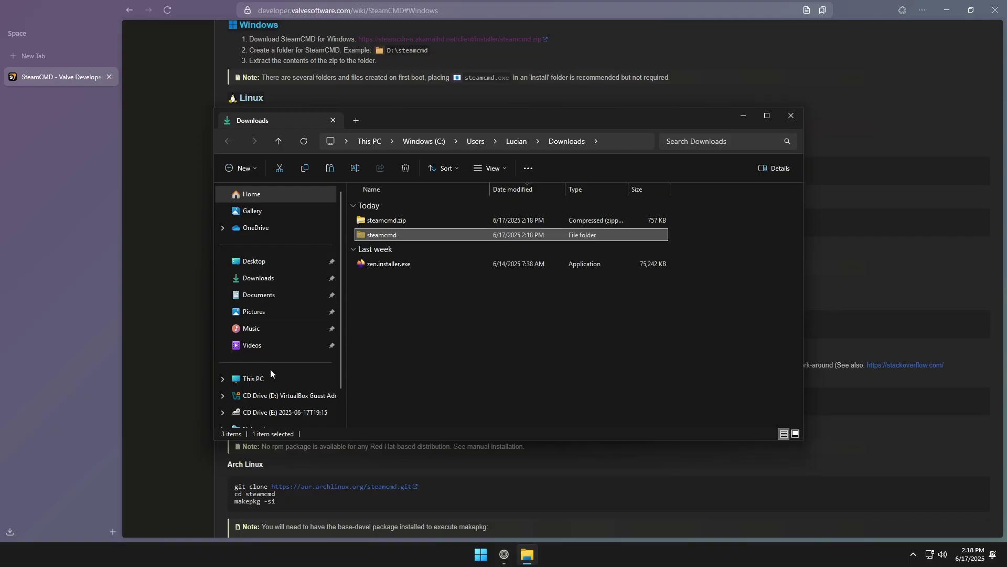
{"action": "left_click", "coordinate": [254, 378]}
{"action": "double_click", "coordinate": [411, 221]}
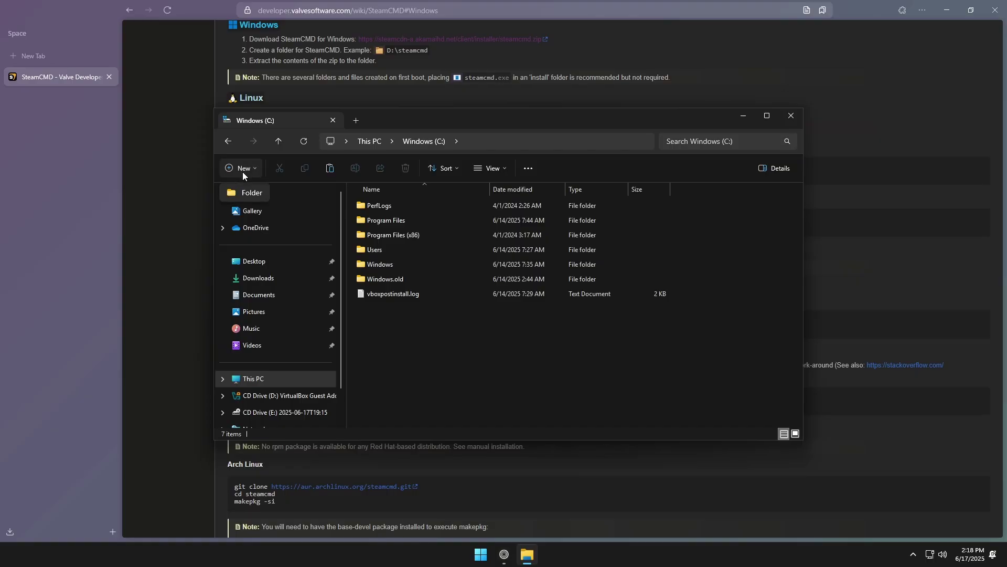
{"action": "left_click", "coordinate": [255, 194]}
{"action": "type", "text": "se"}
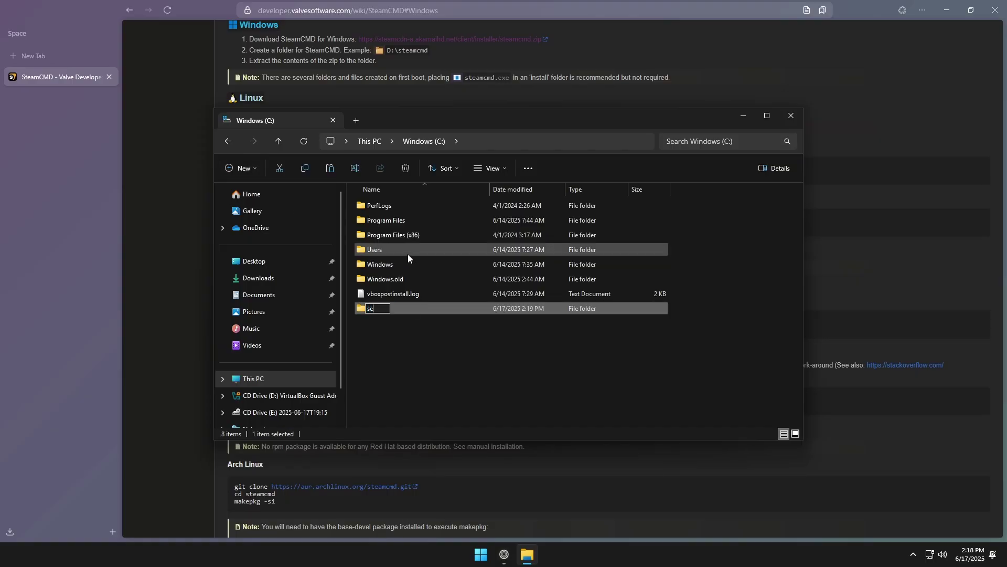
{"action": "type", "text": "rvers"}
{"action": "key", "text": "Return"}
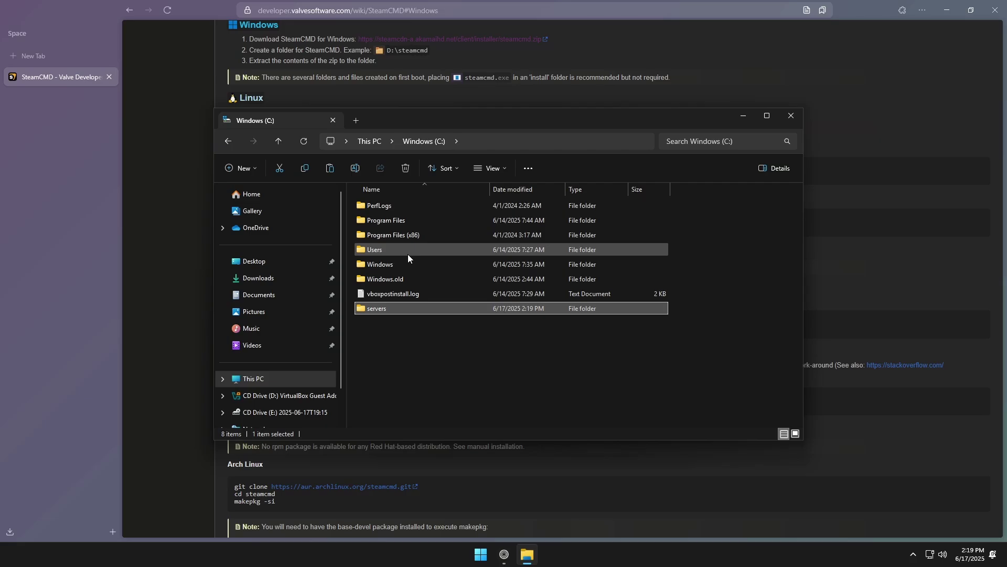
{"action": "key", "text": "Return"}
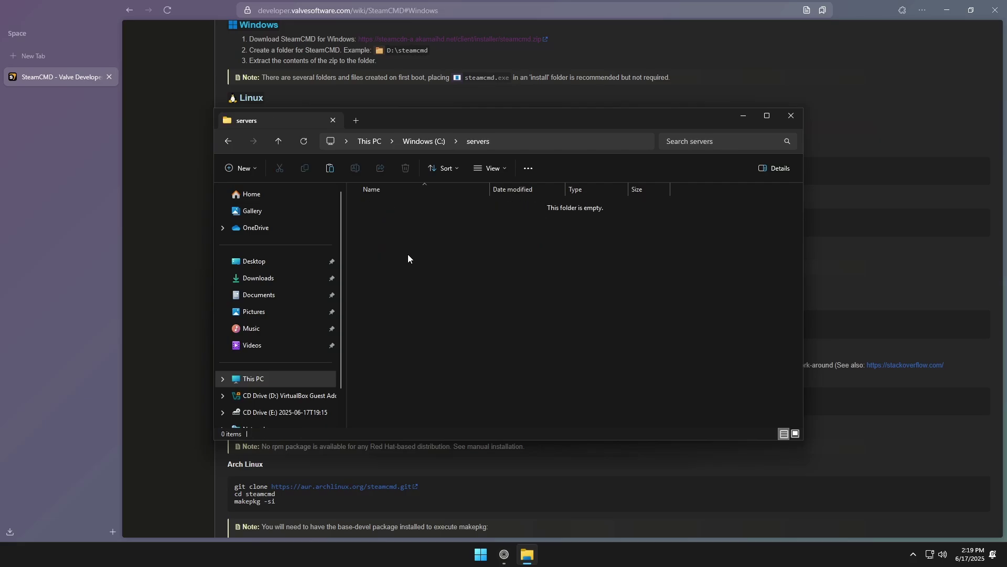
{"action": "key", "text": "ctrl+v"}
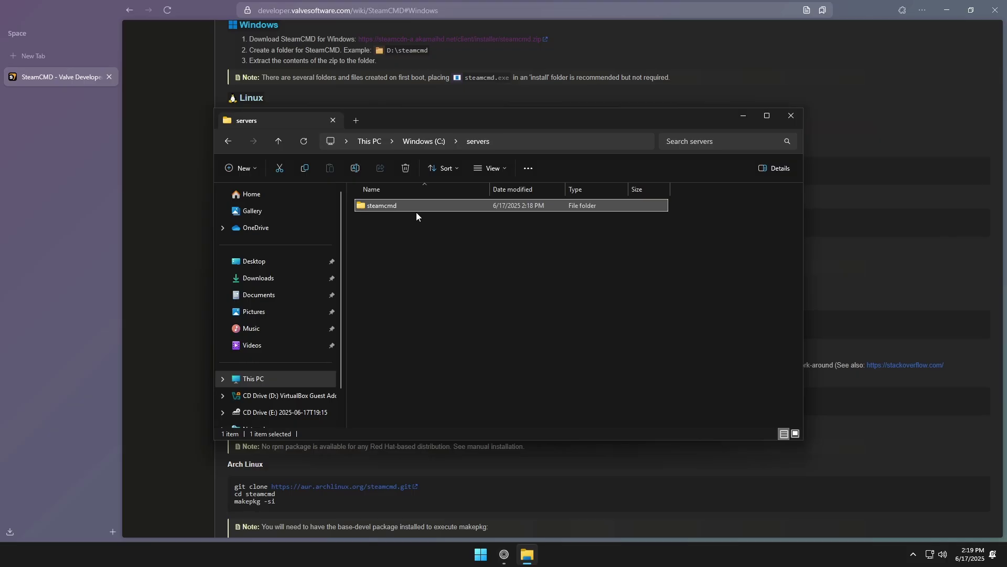
Create a folder named scum inside C:\servers, next to the steamcmd folder
{"action": "left_click", "coordinate": [249, 169]}
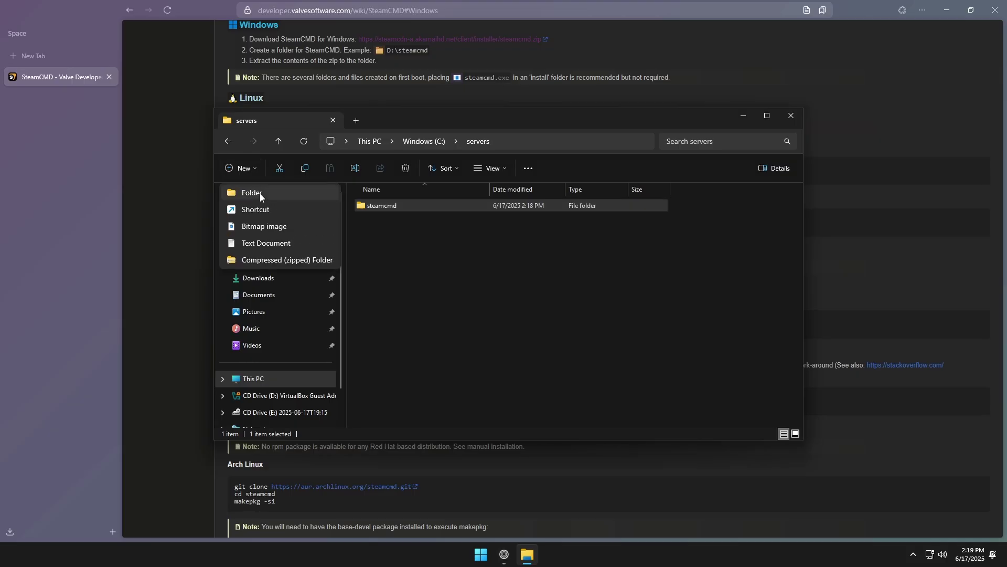
{"action": "left_click", "coordinate": [260, 193]}
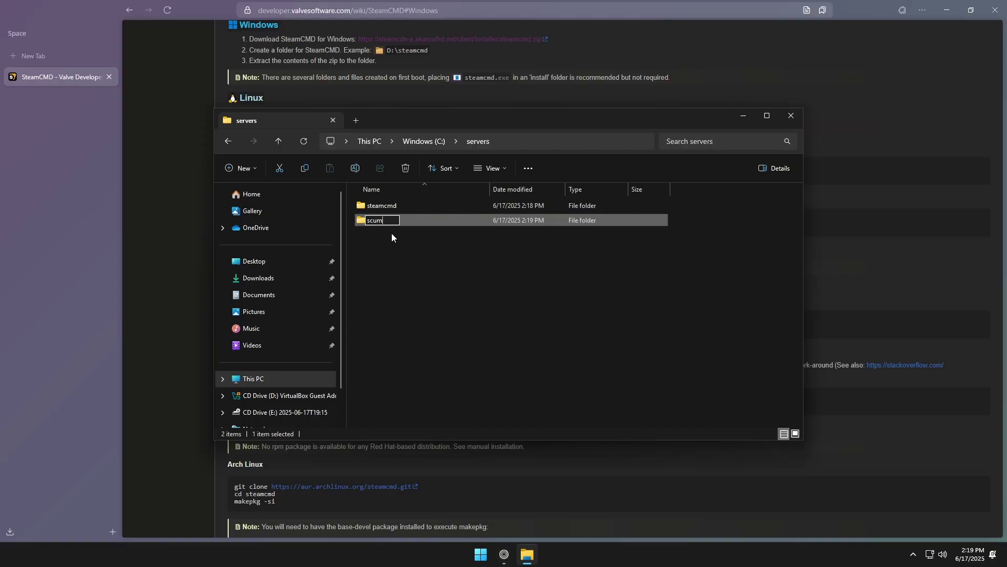
{"action": "key", "text": "Return"}
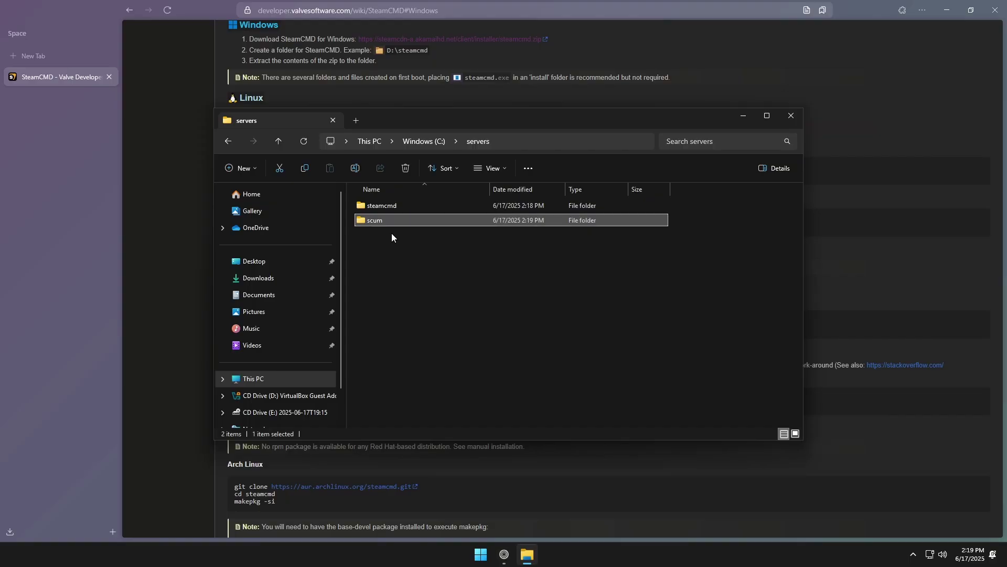
{"action": "left_click", "coordinate": [391, 234]}
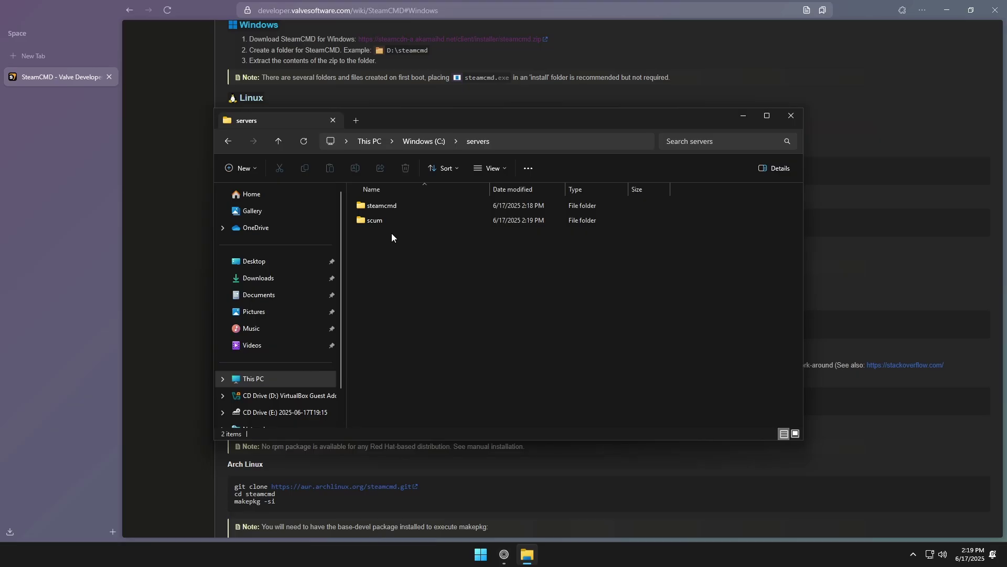
Create a new text document in the servers folder, keeping its default name
{"action": "right_click", "coordinate": [377, 244]}
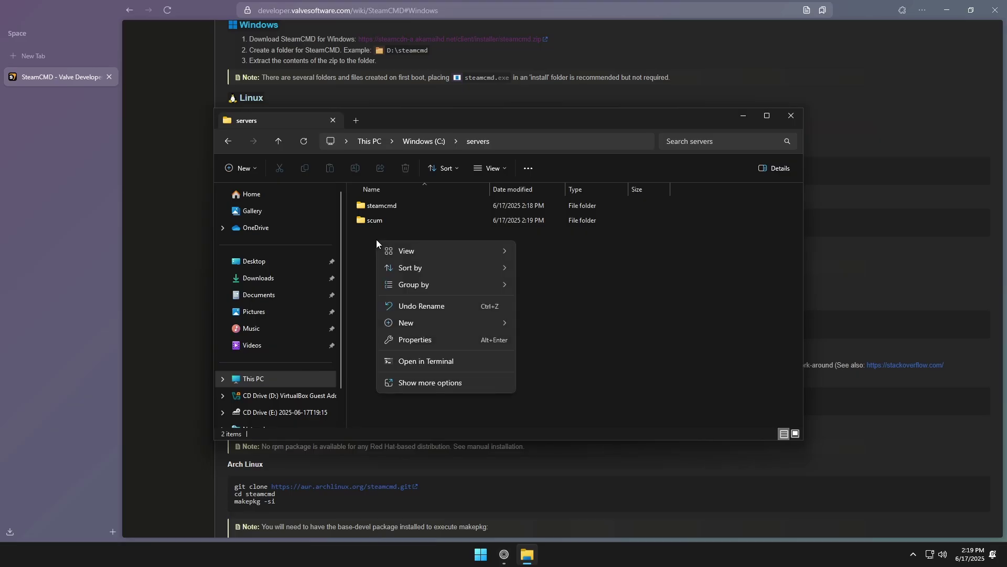
{"action": "mouse_move", "coordinate": [432, 318]}
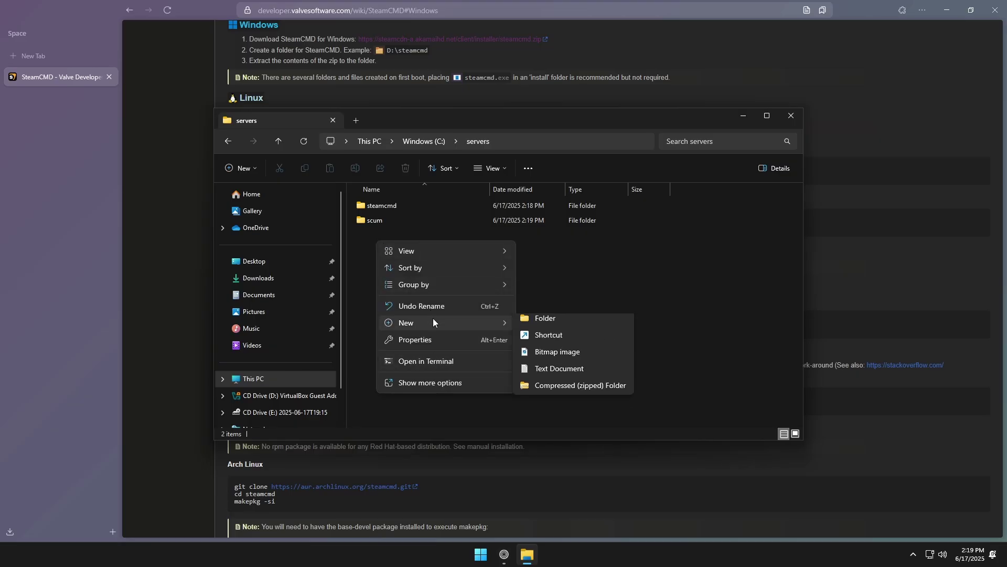
{"action": "left_click", "coordinate": [571, 373]}
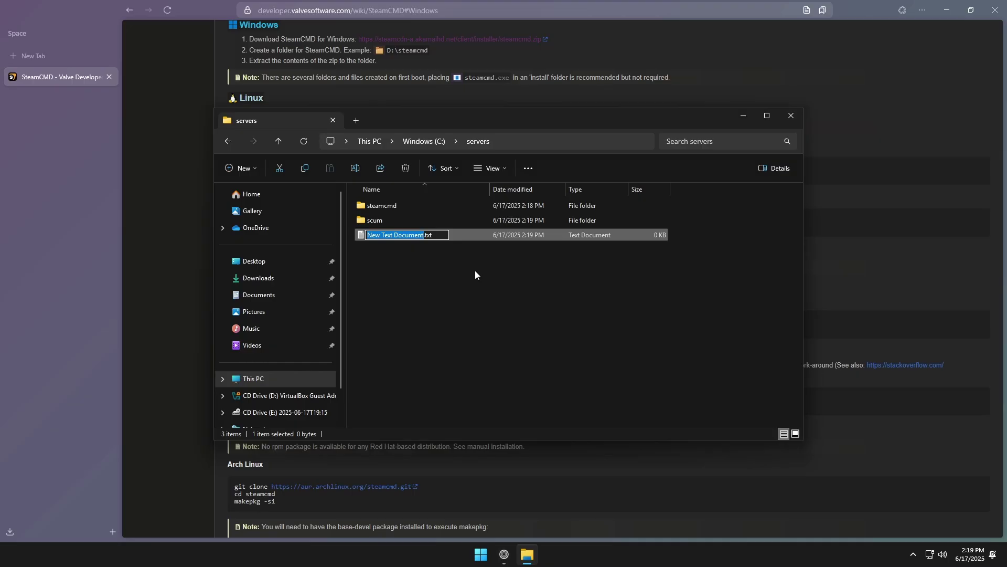
{"action": "key", "text": "ctrl+a"}
{"action": "left_click_drag", "start_coordinate": [422, 237], "coordinate": [432, 235]}
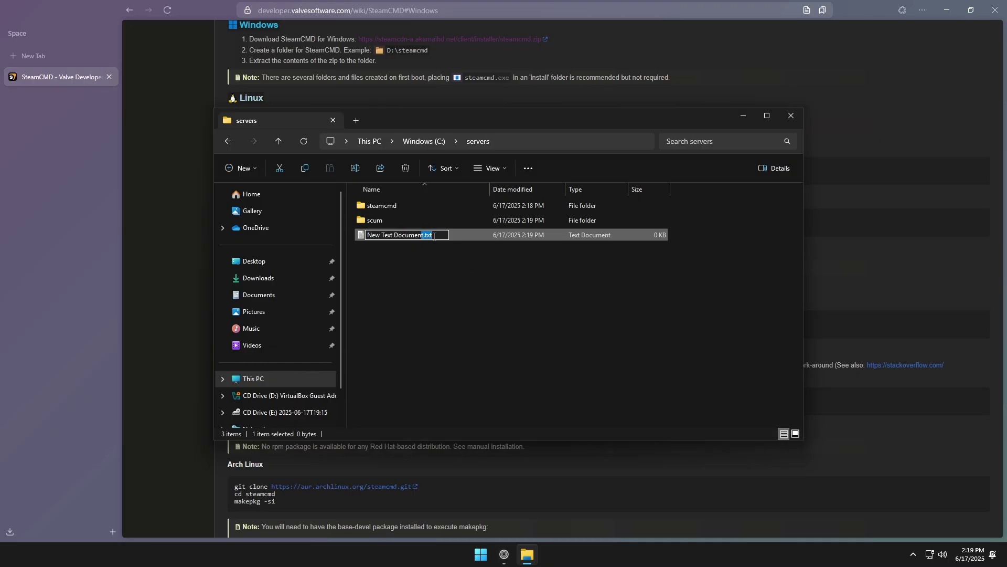
{"action": "left_click", "coordinate": [434, 237]}
{"action": "left_click", "coordinate": [434, 258]}
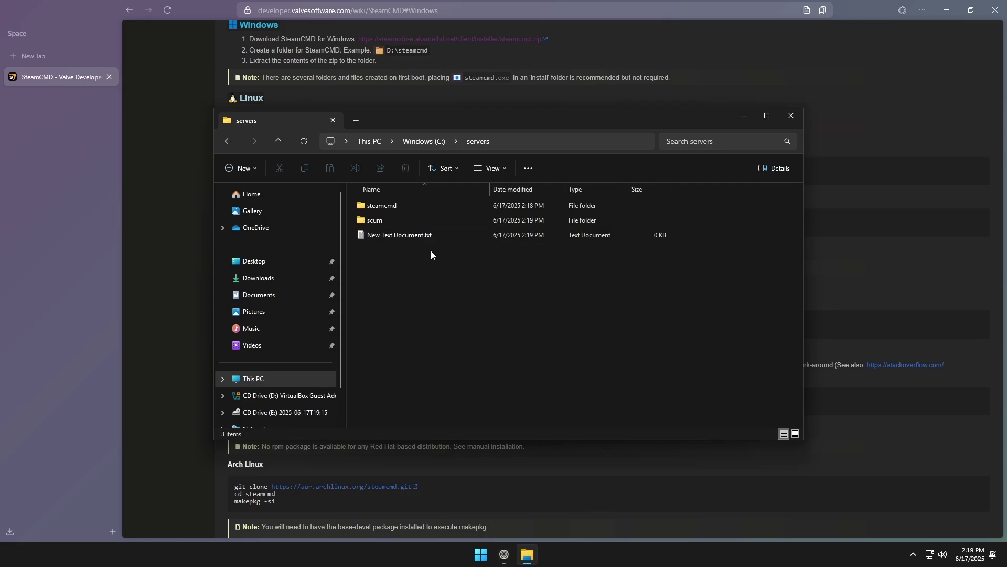
Check whether File Explorer is set to show file name extensions
{"action": "left_click", "coordinate": [498, 169]}
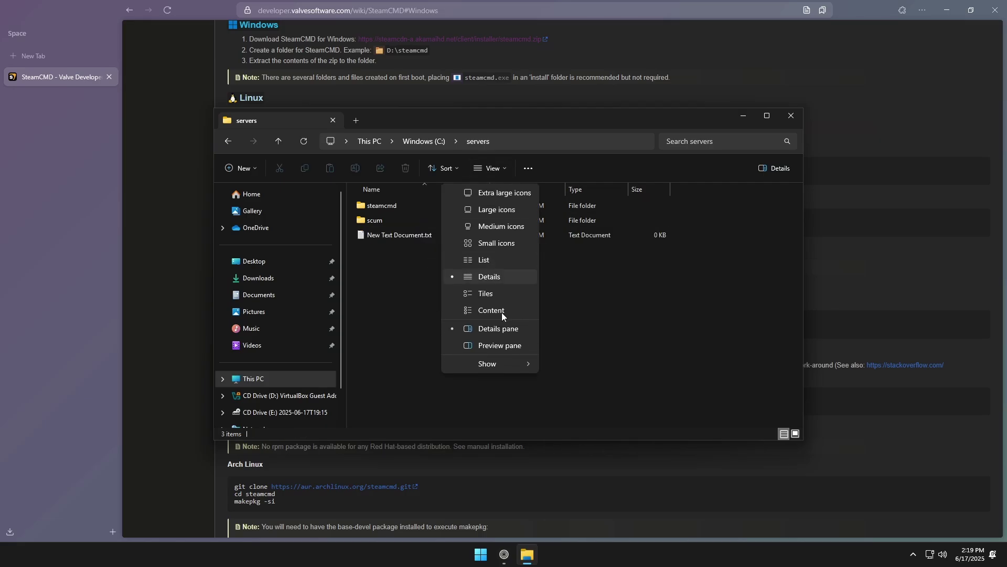
{"action": "mouse_move", "coordinate": [507, 364]}
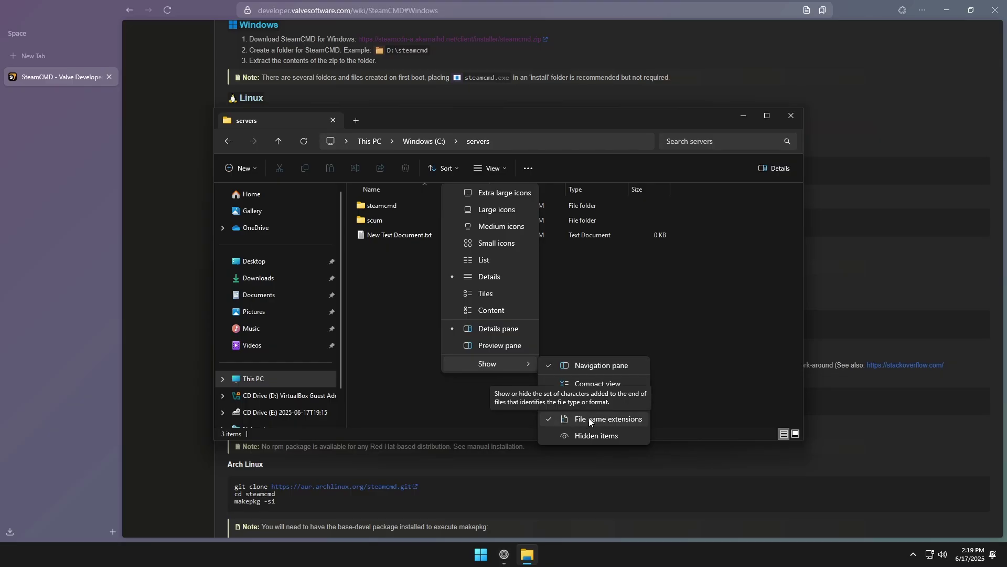
{"action": "left_click", "coordinate": [679, 401]}
Rename the new text document to start-server.bat, accepting the change of file extension
{"action": "left_click", "coordinate": [406, 236]}
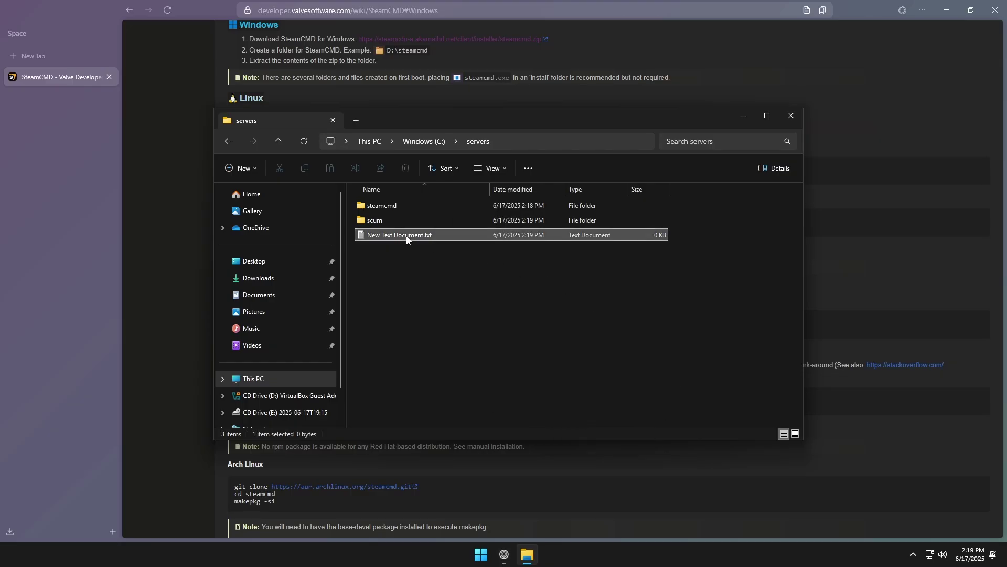
{"action": "key", "text": "F2"}
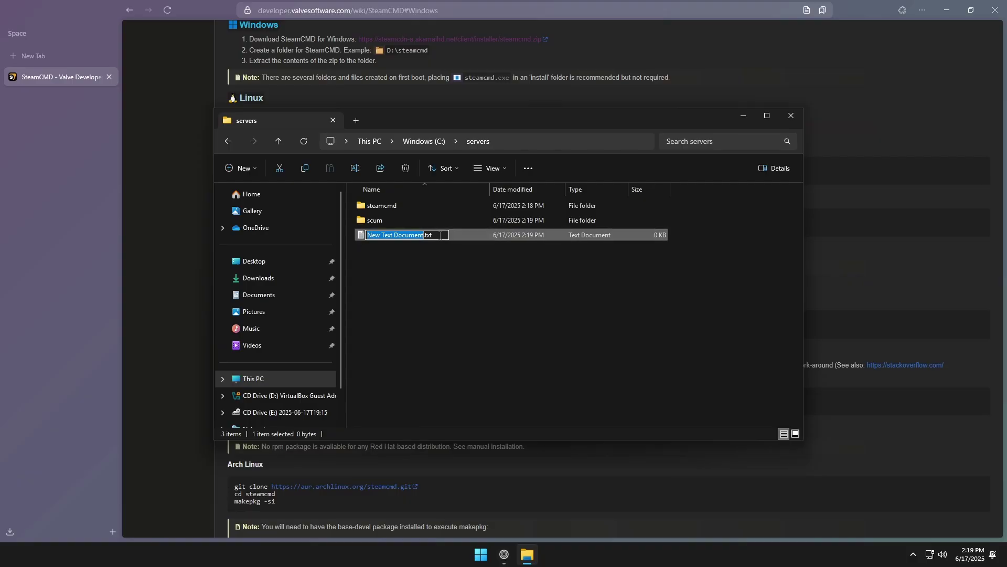
{"action": "key", "text": "ctrl+a"}
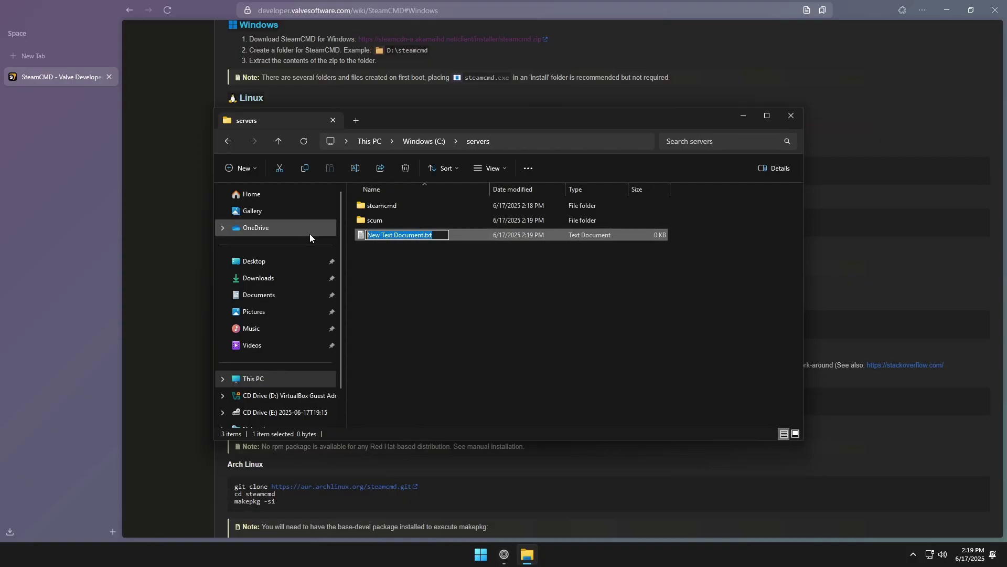
{"action": "type", "text": "start-ser"}
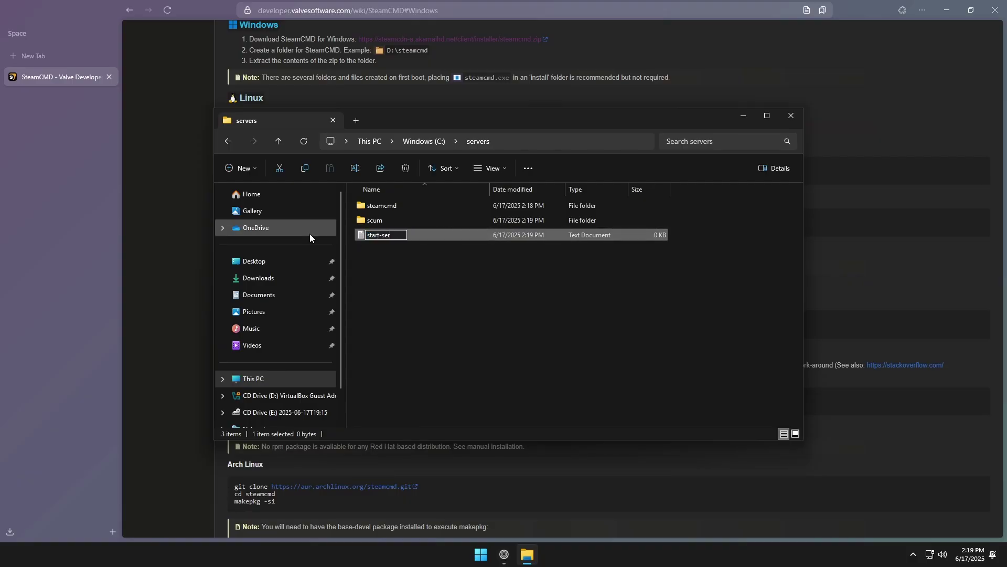
{"action": "type", "text": "ver.bat"}
{"action": "key", "text": "Return"}
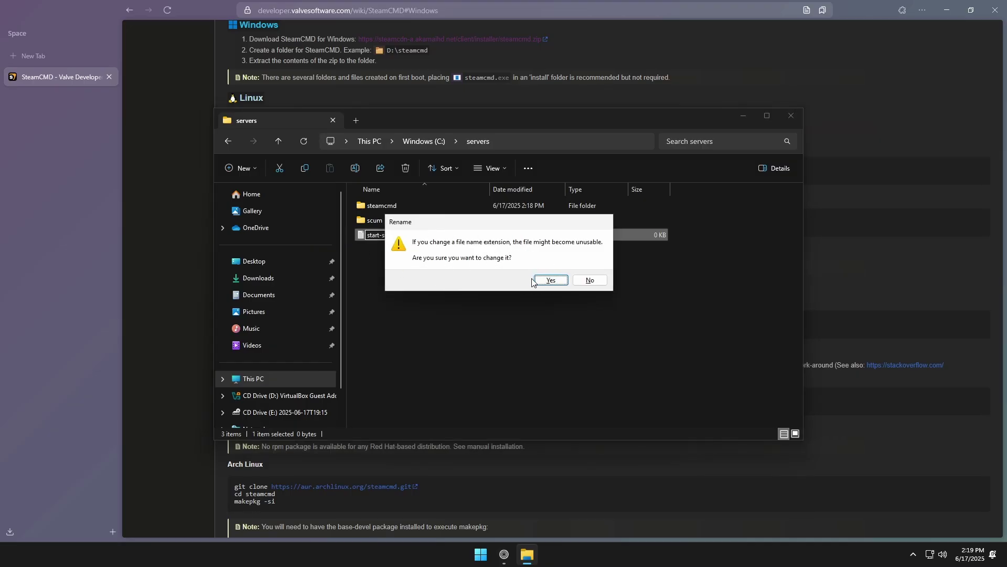
{"action": "left_click", "coordinate": [551, 280]}
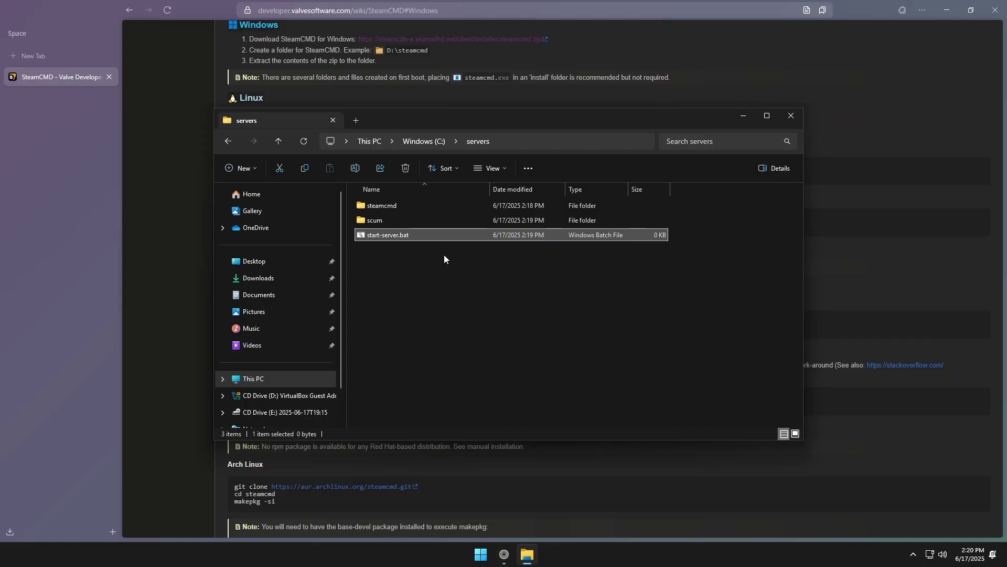
Open start-server.bat for editing in Notepad and paste in the copied SCUM server update and startup script
{"action": "right_click", "coordinate": [386, 236]}
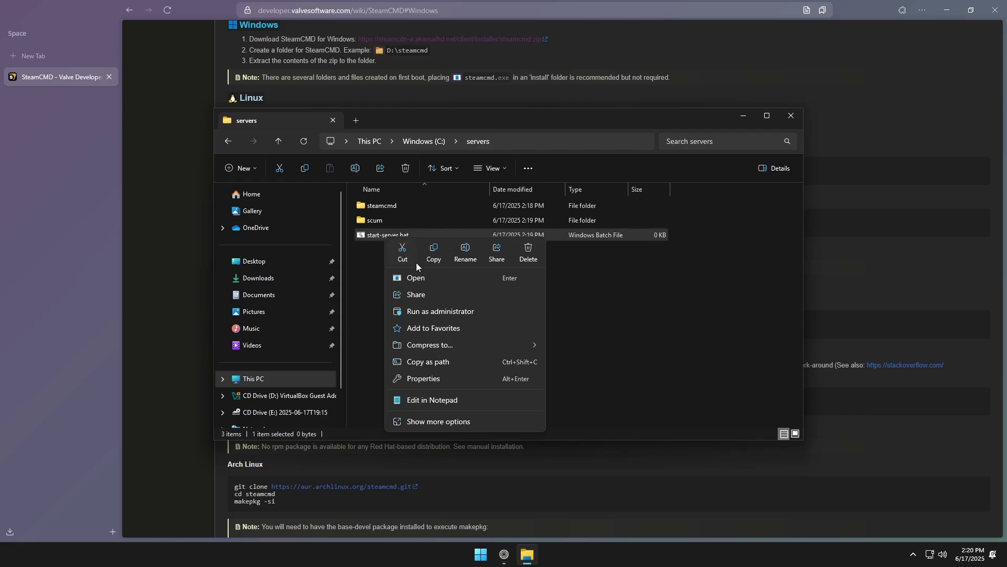
{"action": "left_click", "coordinate": [423, 398]}
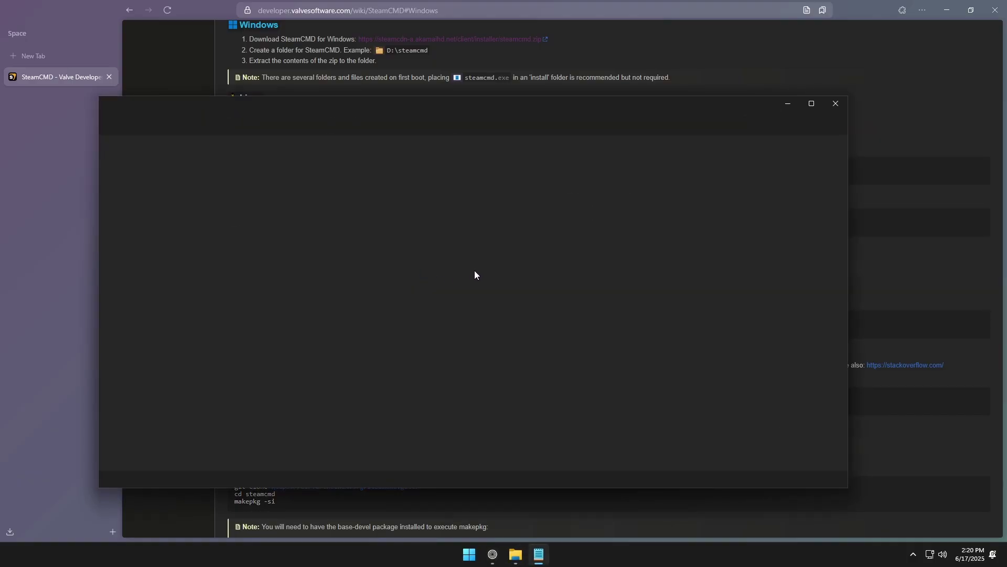
{"action": "key", "text": "ctrl+v"}
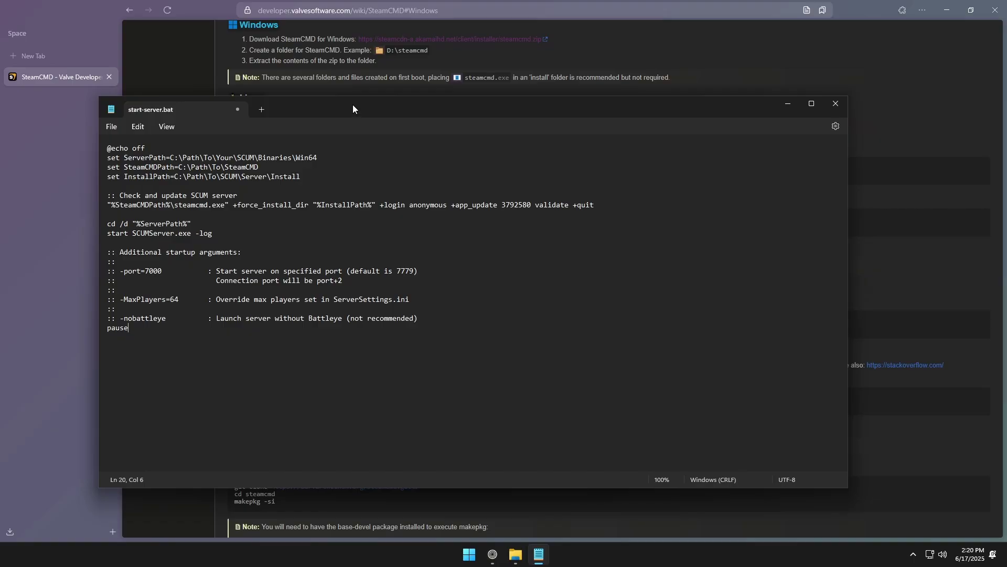
{"action": "left_click_drag", "start_coordinate": [353, 105], "coordinate": [407, 111]}
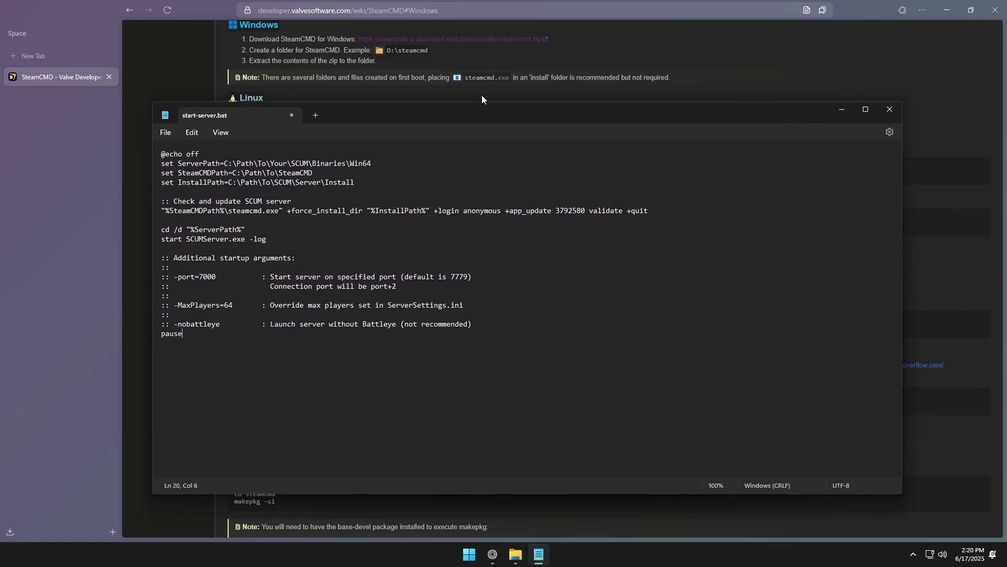
Clear the browser out of the way, open the scum folder inside C:\servers and copy its folder path
{"action": "left_click", "coordinate": [950, 10]}
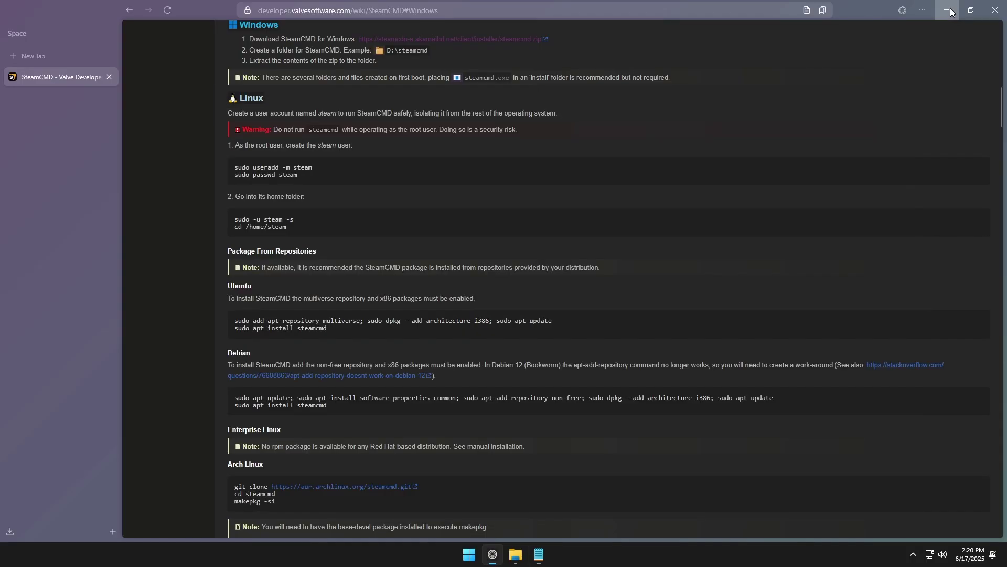
{"action": "left_click_drag", "start_coordinate": [453, 117], "coordinate": [603, 20]}
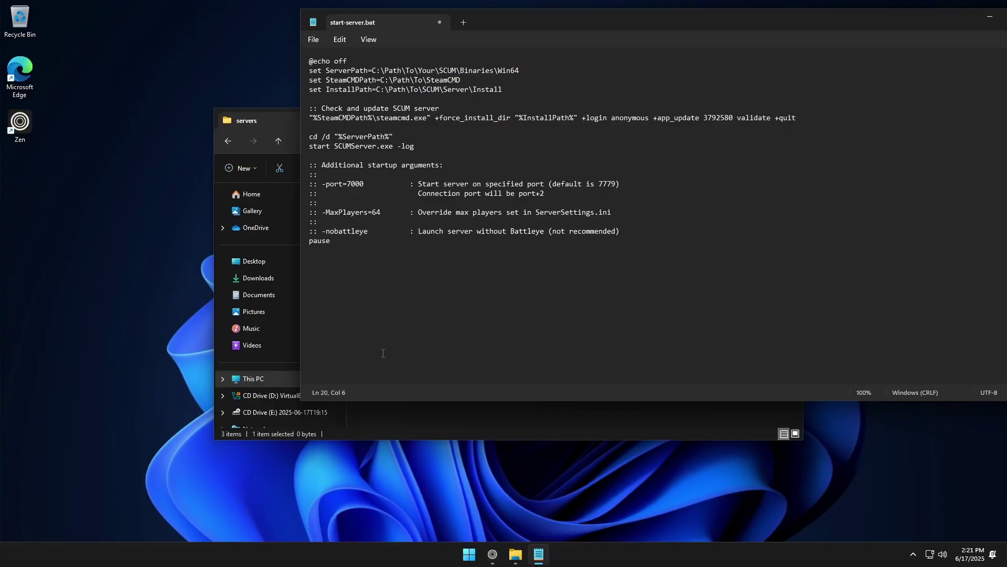
{"action": "left_click", "coordinate": [413, 411]}
{"action": "double_click", "coordinate": [392, 218]}
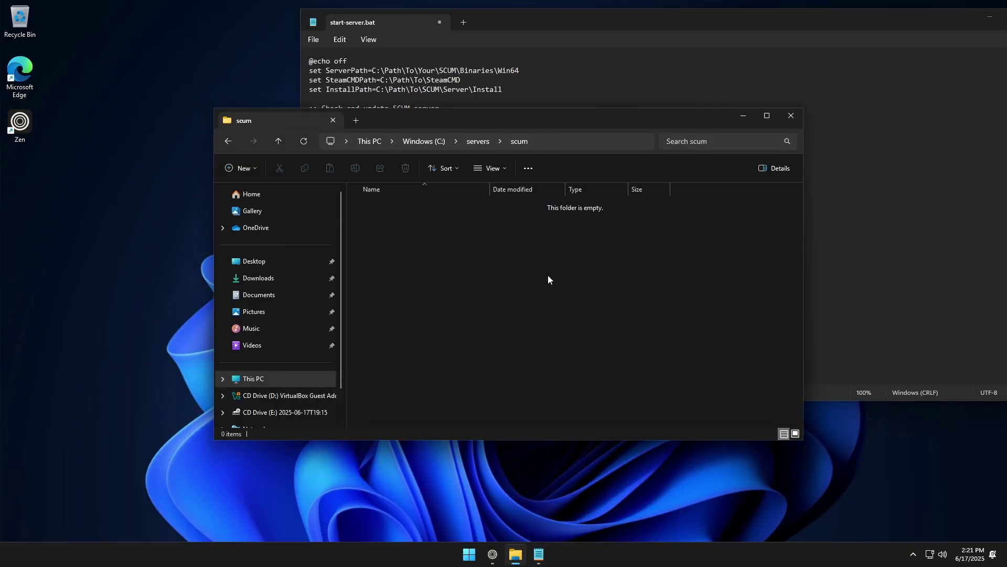
{"action": "left_click", "coordinate": [568, 141]}
{"action": "key", "text": "ctrl+c"}
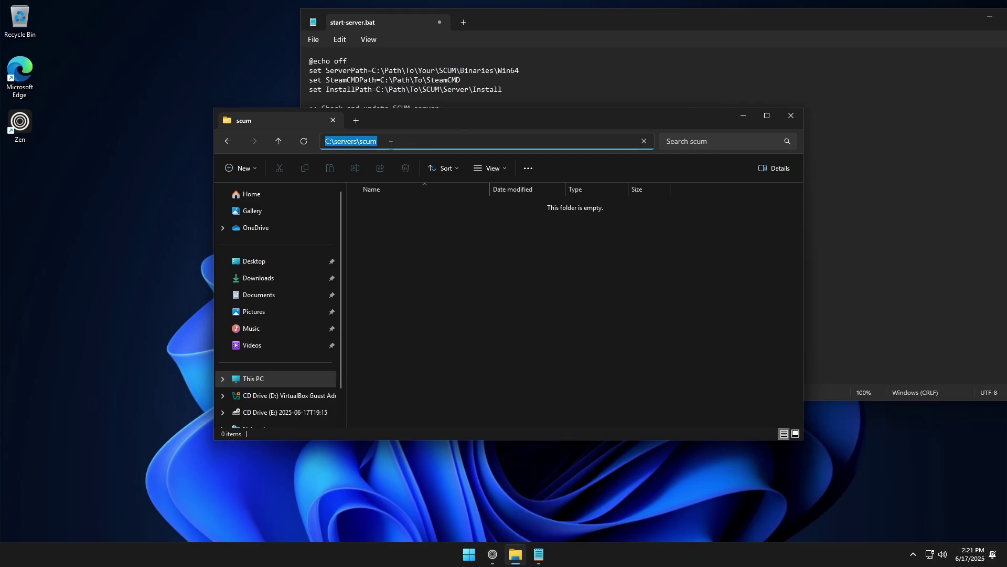
Replace the placeholder InstallPath value in start-server.bat with the copied path C:\servers\scum
{"action": "left_click", "coordinate": [381, 80]}
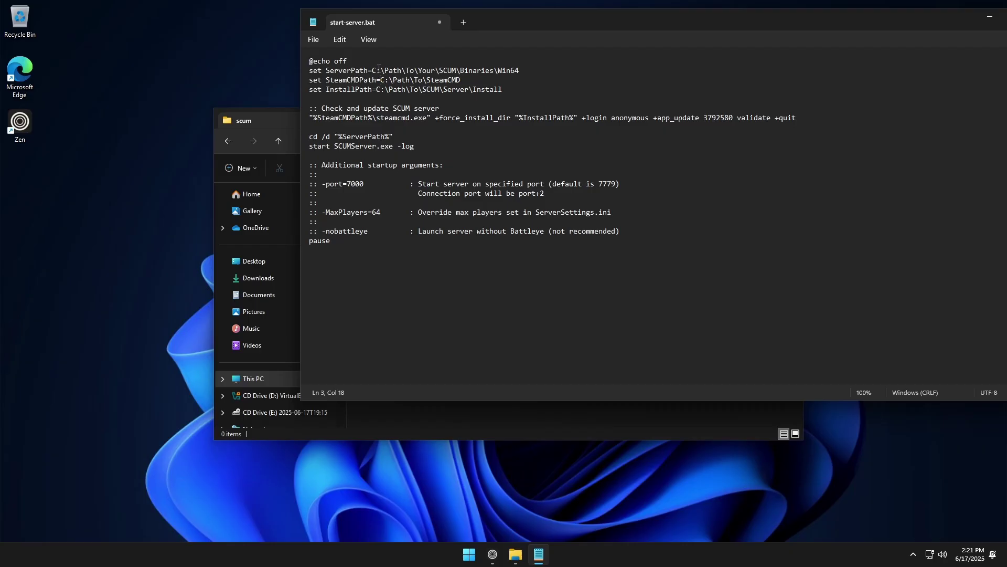
{"action": "left_click_drag", "start_coordinate": [370, 69], "coordinate": [420, 69]}
{"action": "left_click", "coordinate": [420, 69]}
{"action": "left_click", "coordinate": [377, 90]}
{"action": "left_click_drag", "start_coordinate": [449, 90], "coordinate": [493, 90]}
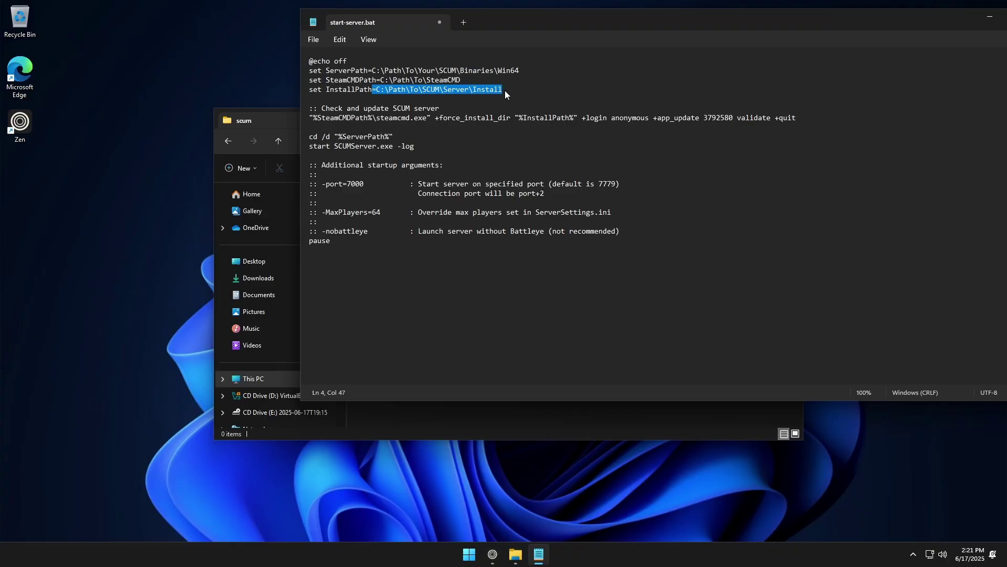
{"action": "left_click", "coordinate": [407, 90]}
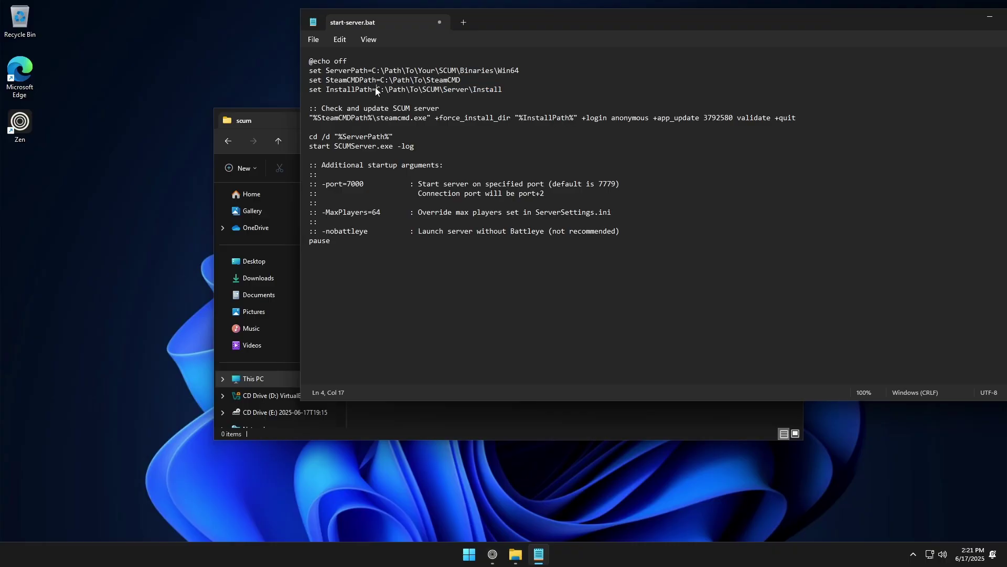
{"action": "left_click_drag", "start_coordinate": [399, 89], "coordinate": [502, 89]}
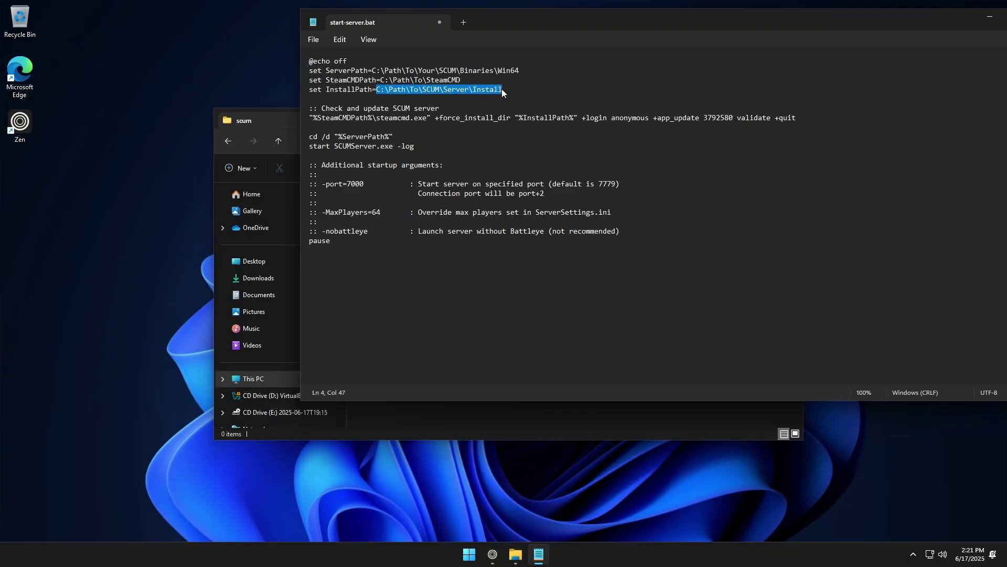
{"action": "key", "text": "ctrl+v"}
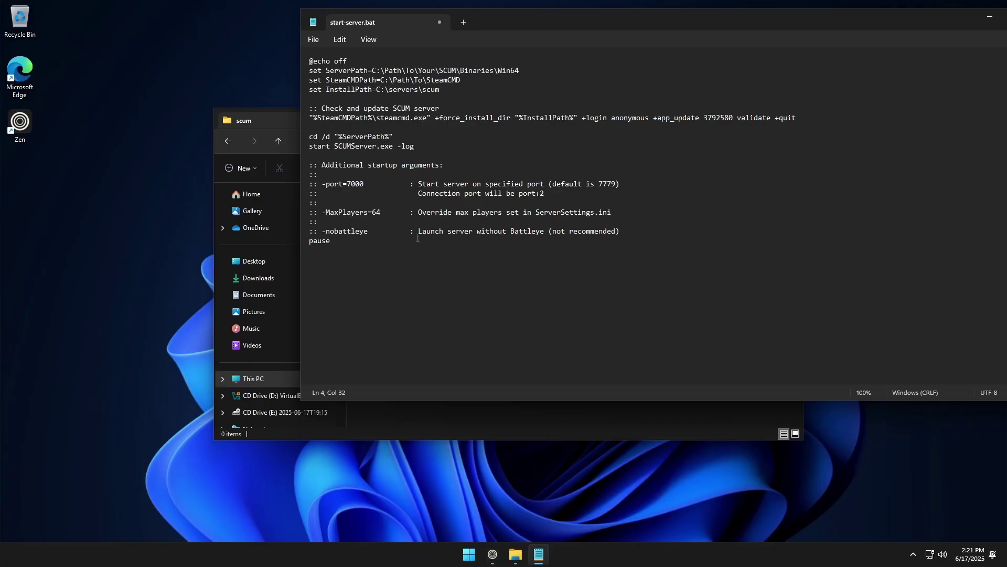
Copy the path of the steamcmd folder and set SteamCMDPath in start-server.bat to C:\servers\steamcmd
{"action": "left_click", "coordinate": [433, 411]}
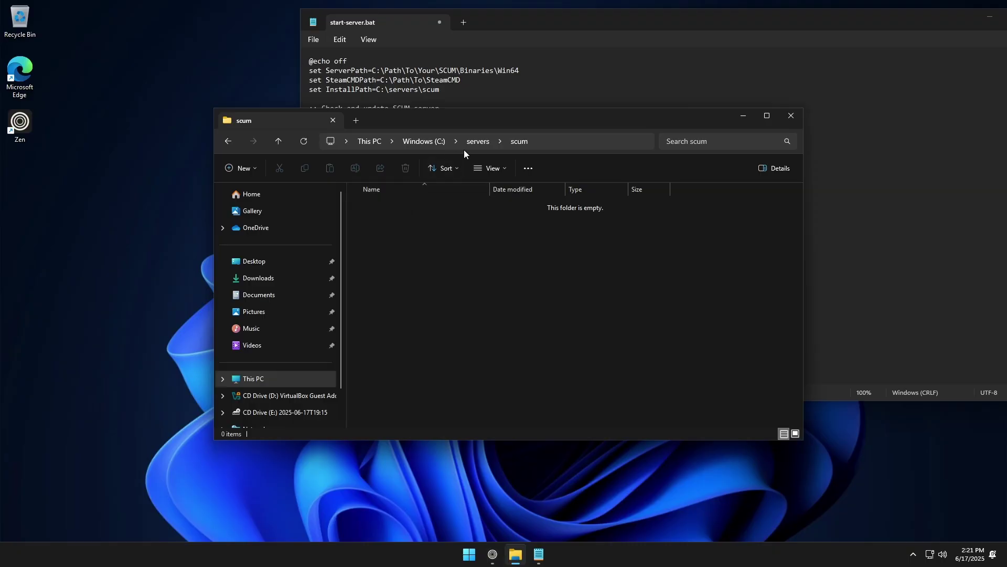
{"action": "left_click", "coordinate": [480, 141]}
{"action": "double_click", "coordinate": [389, 218]}
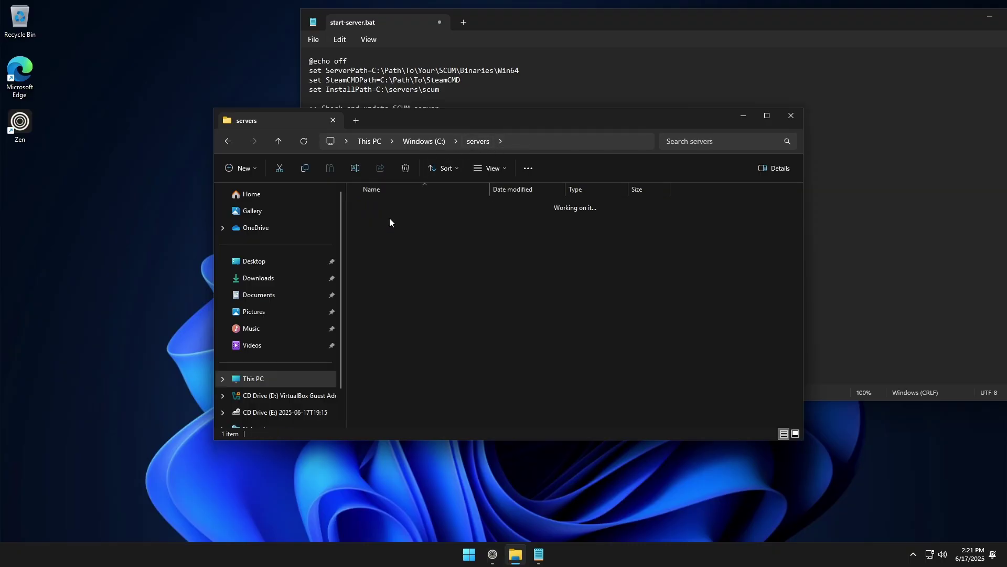
{"action": "left_click", "coordinate": [565, 144]}
{"action": "key", "text": "ctrl+c"}
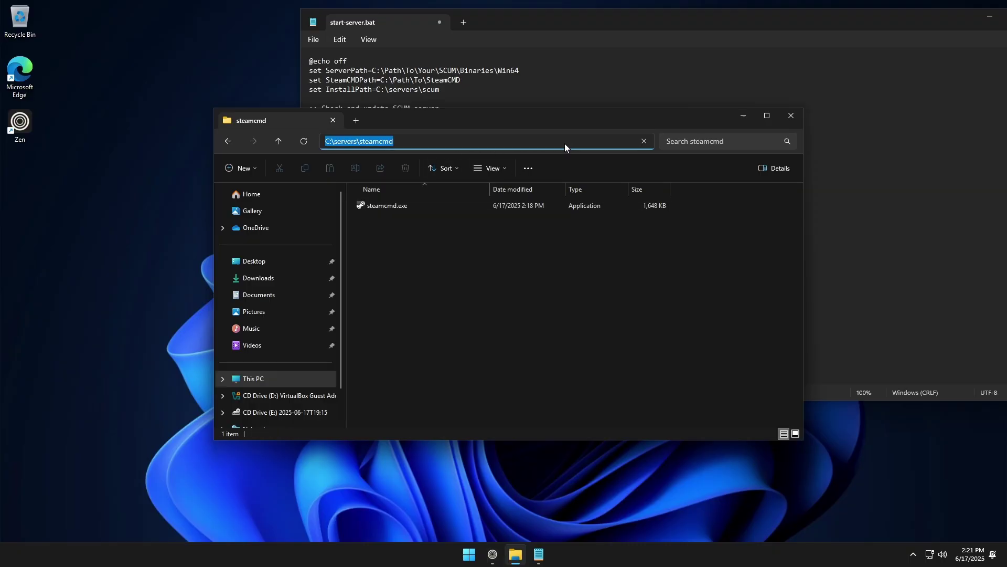
{"action": "left_click", "coordinate": [458, 81]}
{"action": "left_click_drag", "start_coordinate": [443, 80], "coordinate": [383, 81]}
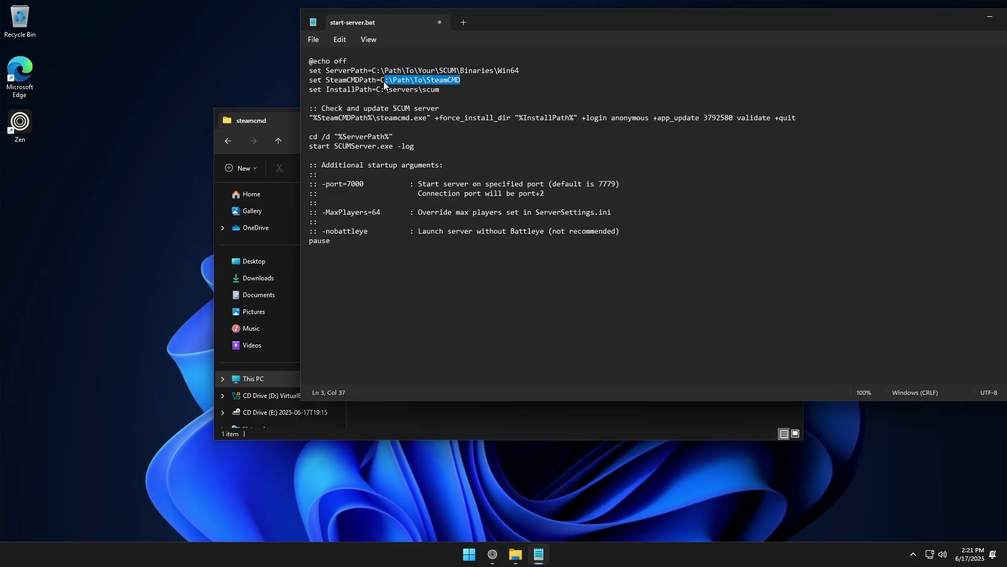
{"action": "key", "text": "ctrl+v"}
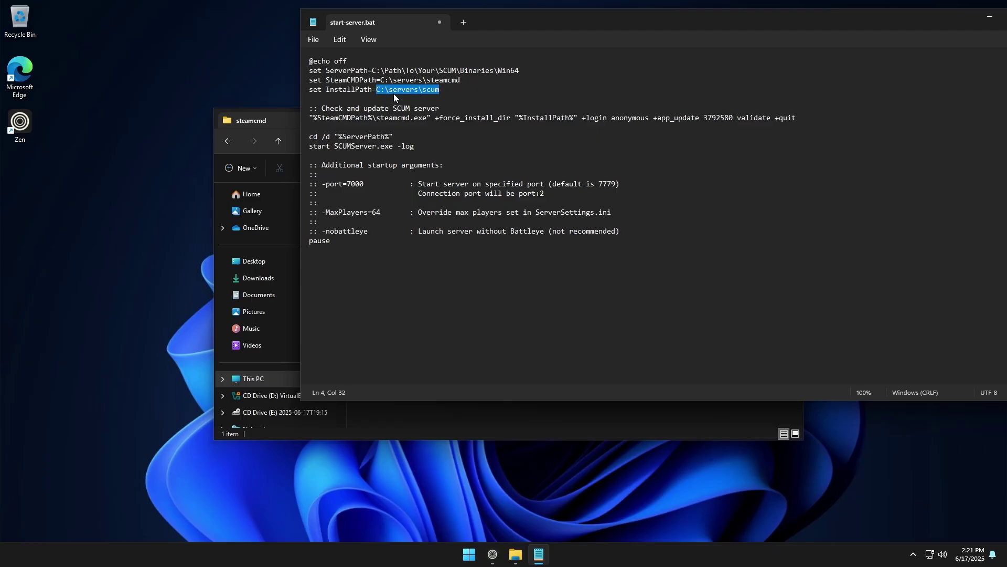
Set ServerPath to C:\servers\scum\SCUM\Binaries\Win64, then save and close start-server.bat and return to the servers folder
{"action": "left_click", "coordinate": [435, 70]}
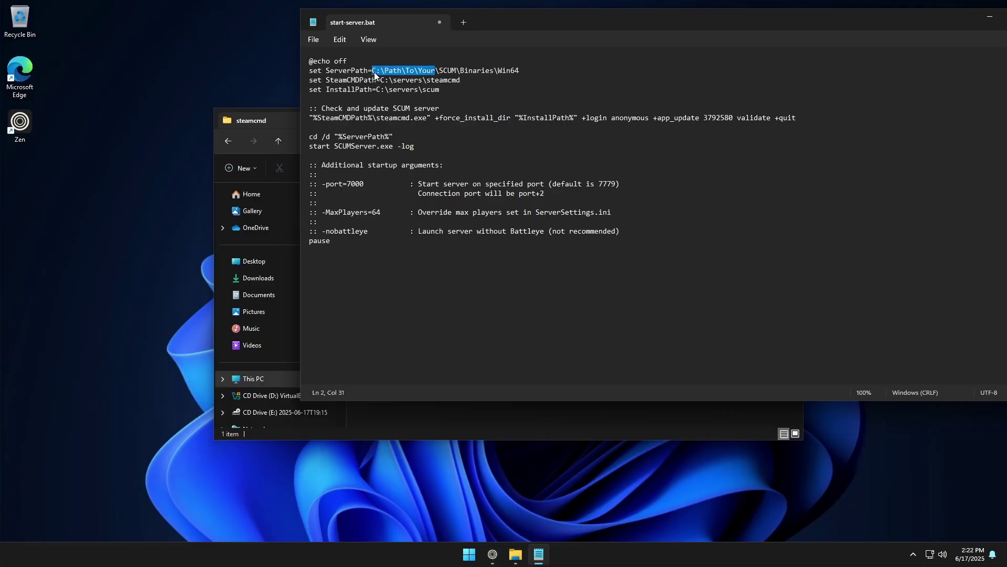
{"action": "type", "text": "C:\\servers\\scum"}
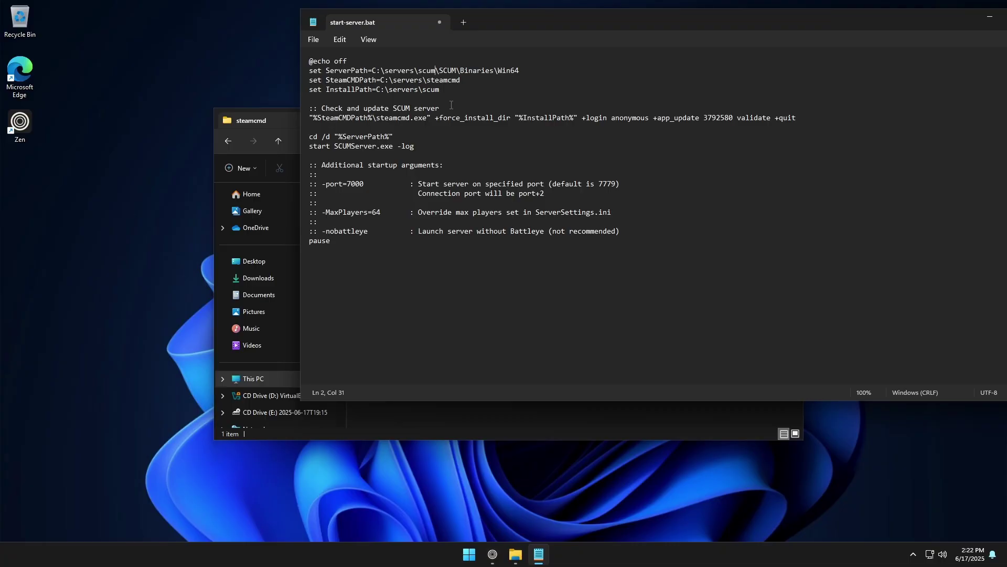
{"action": "left_click_drag", "start_coordinate": [932, 22], "coordinate": [822, 22]}
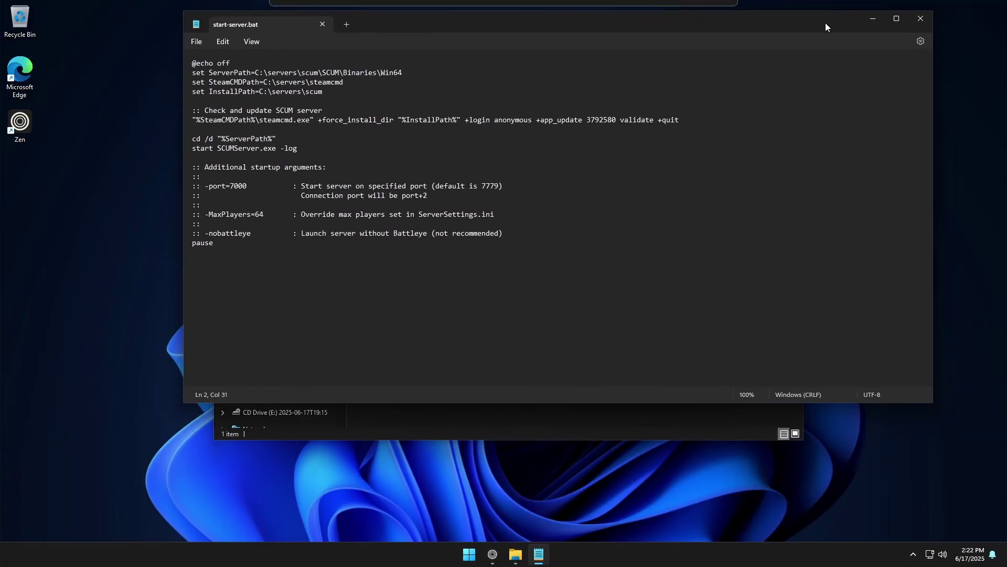
{"action": "left_click", "coordinate": [918, 21]}
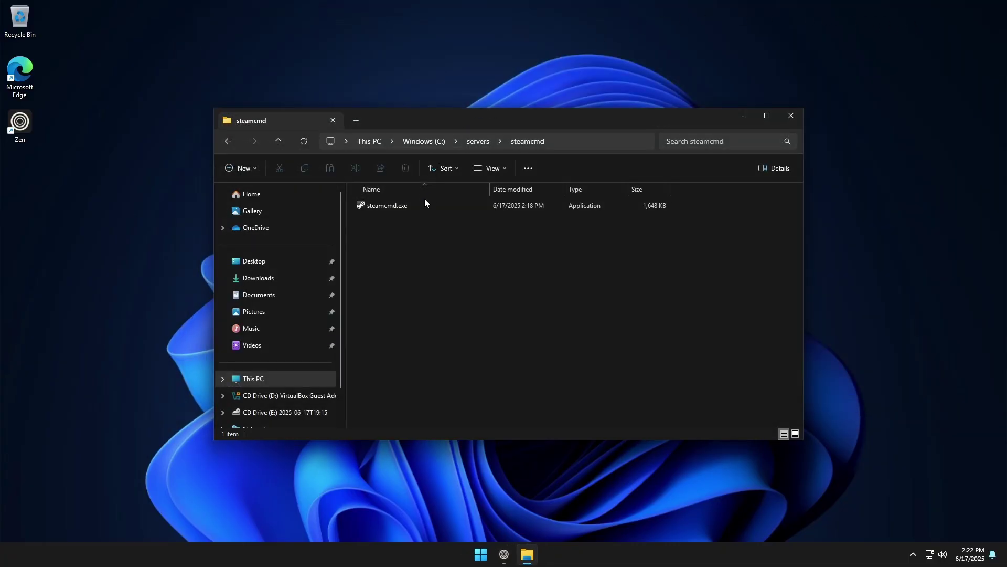
{"action": "left_click", "coordinate": [479, 142]}
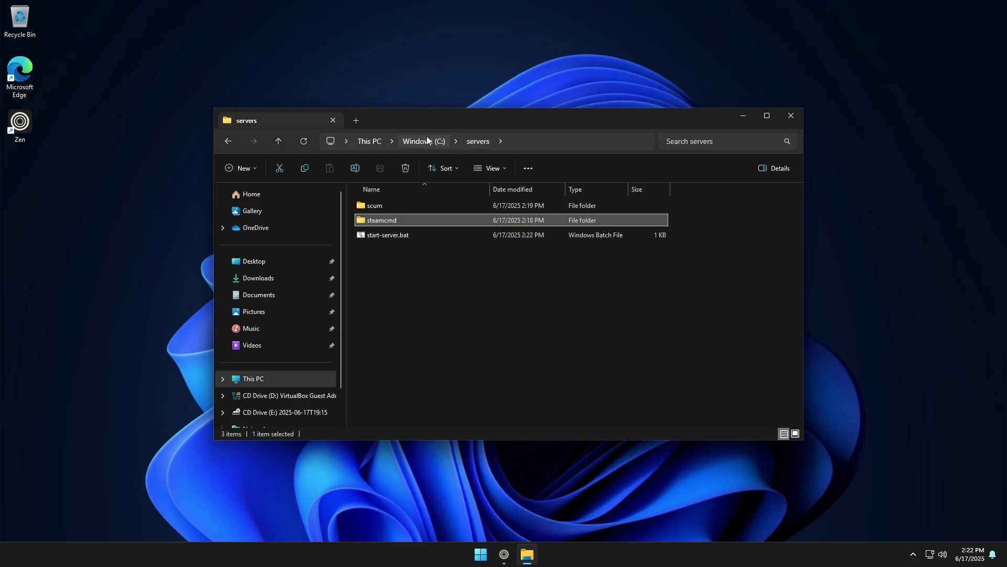
{"action": "left_click_drag", "start_coordinate": [491, 115], "coordinate": [466, 90]}
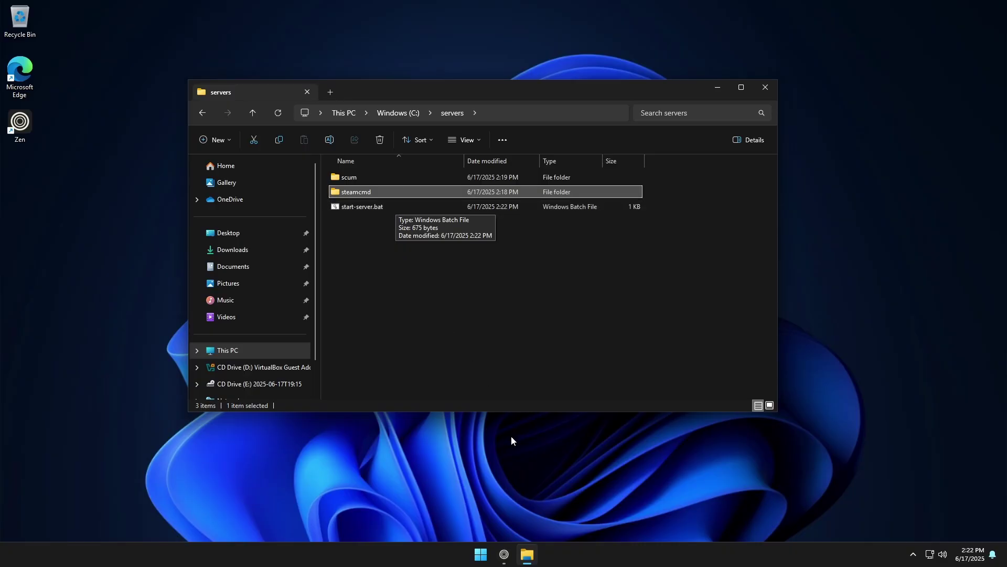
Switch to the Zen browser, search for directx and download the DirectX End-User Runtime Web Installer from Microsoft
{"action": "left_click", "coordinate": [504, 554]}
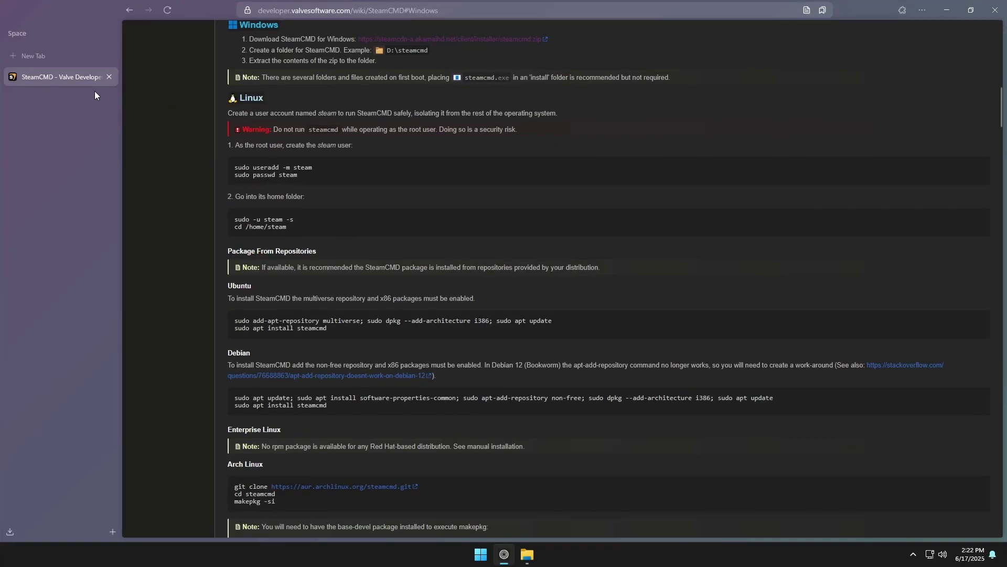
{"action": "left_click", "coordinate": [311, 10]}
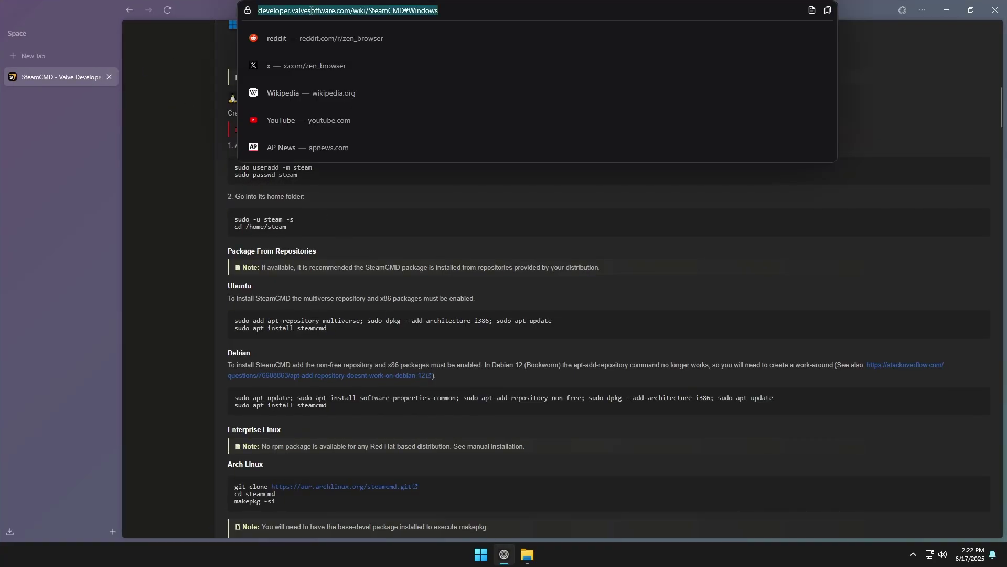
{"action": "type", "text": "directx"}
{"action": "key", "text": "Return"}
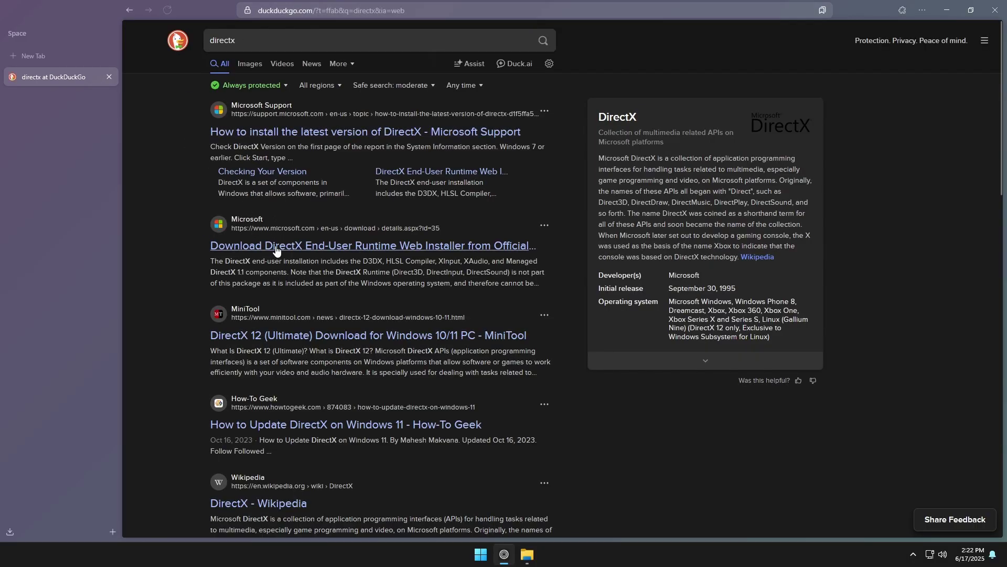
{"action": "left_click", "coordinate": [277, 247]}
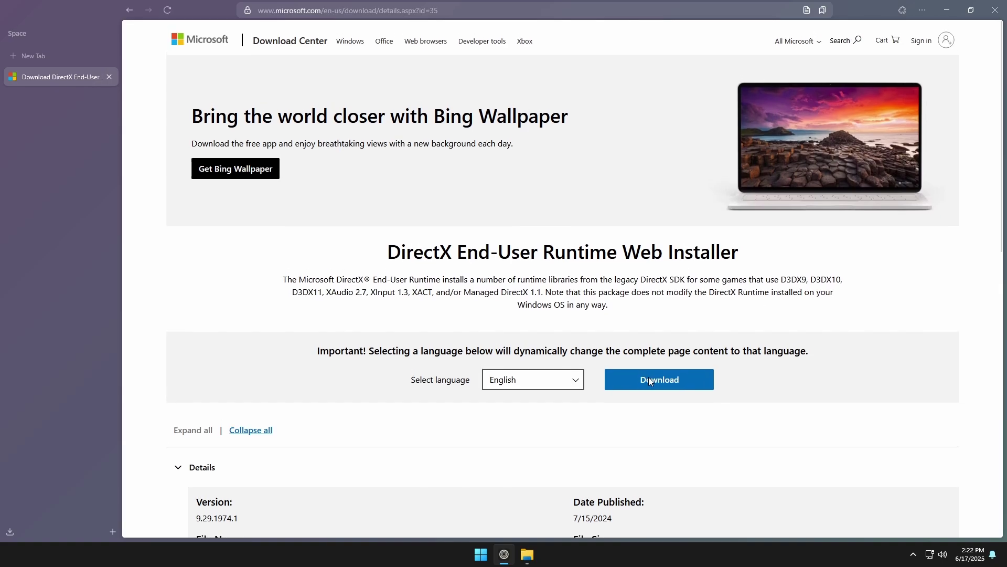
{"action": "left_click", "coordinate": [650, 380]}
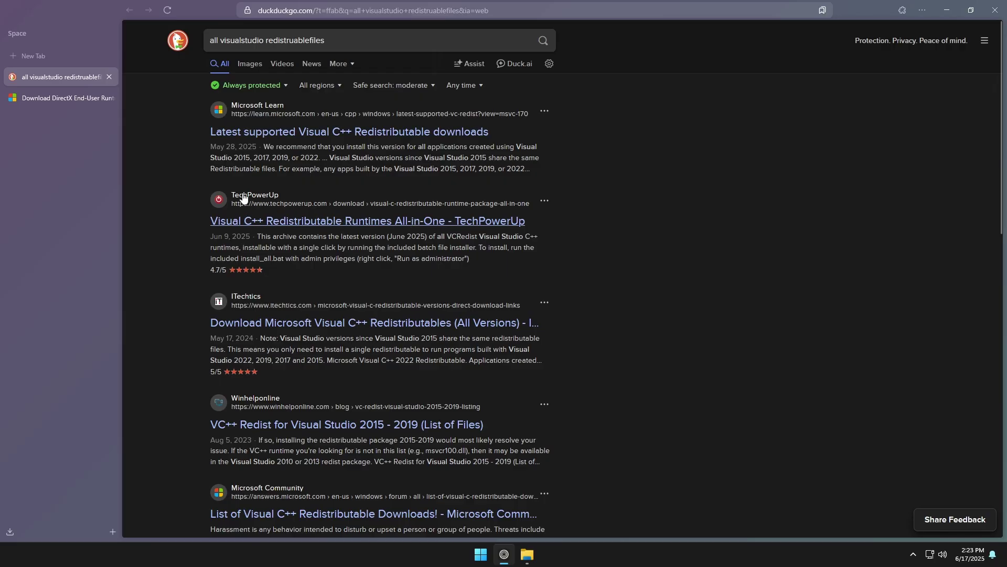
Download the Visual C++ Redistributable Runtimes All-in-One archive from TechPowerUp using the US-1 server
{"action": "left_click", "coordinate": [285, 221]}
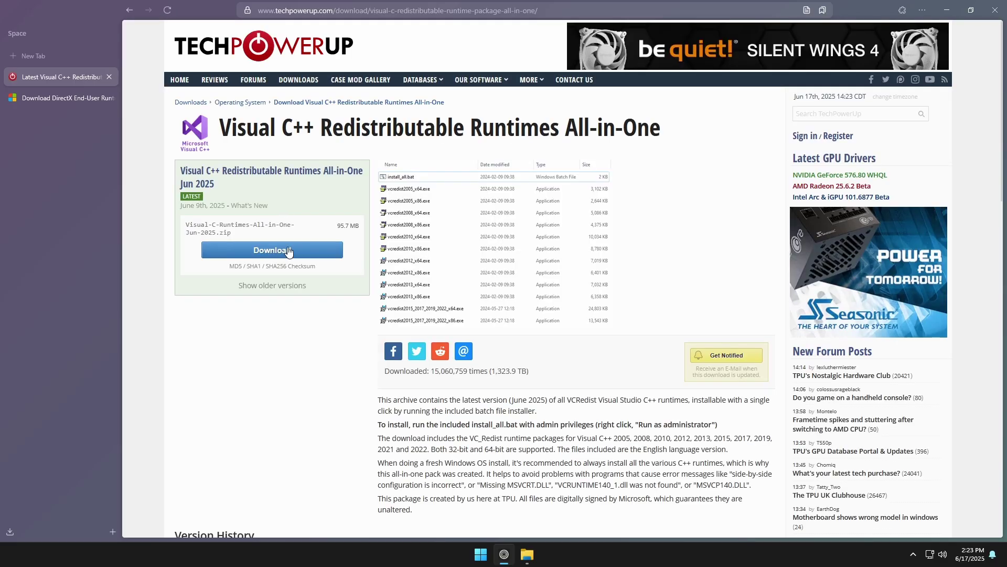
{"action": "left_click", "coordinate": [288, 251]}
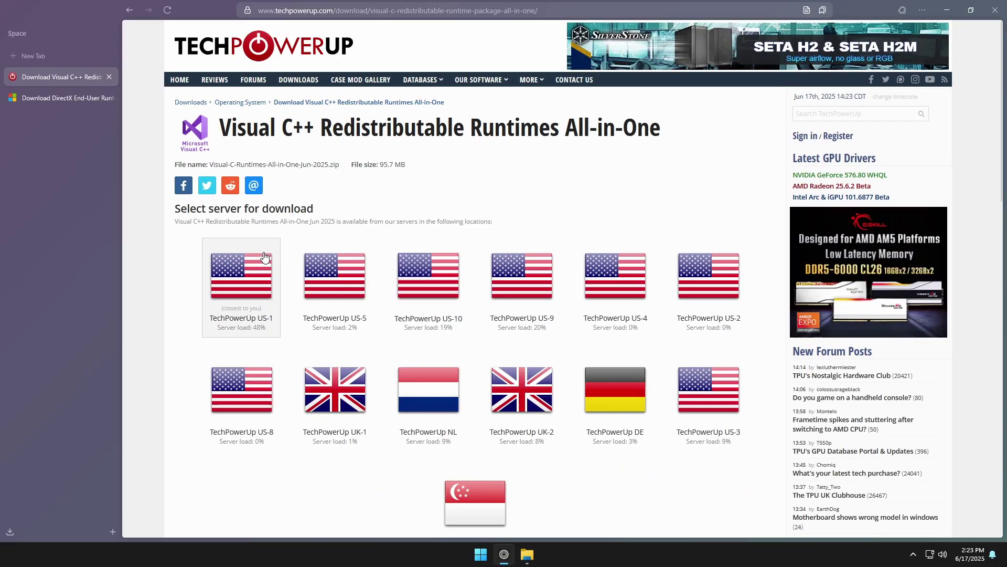
{"action": "left_click", "coordinate": [255, 293]}
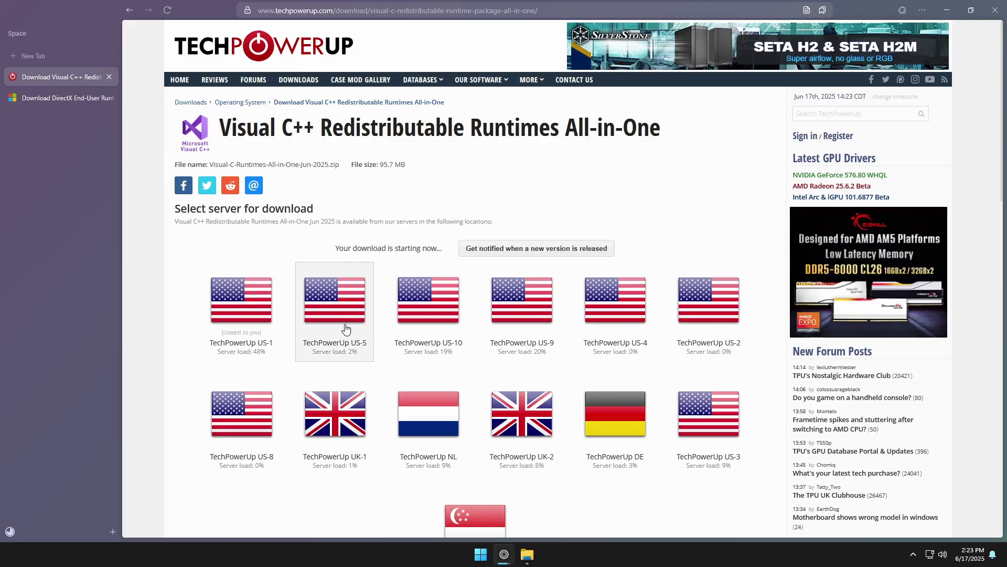
{"action": "left_click", "coordinate": [947, 10]}
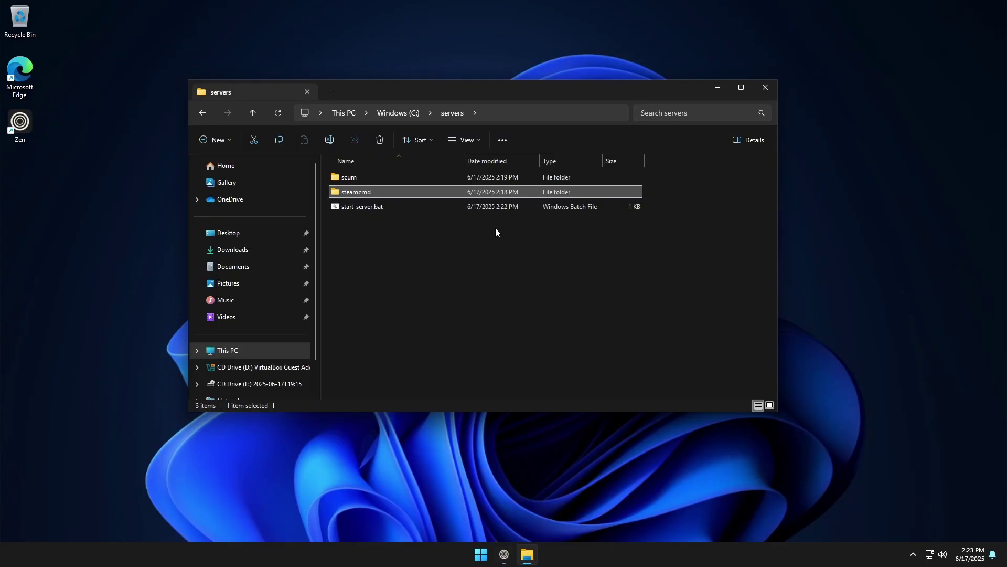
Extract the Visual-C-Runtimes-All-in-One-Jun-2025 archive in Downloads to its default destination, showing the extracted files when complete
{"action": "left_click", "coordinate": [327, 92]}
{"action": "left_click", "coordinate": [233, 251]}
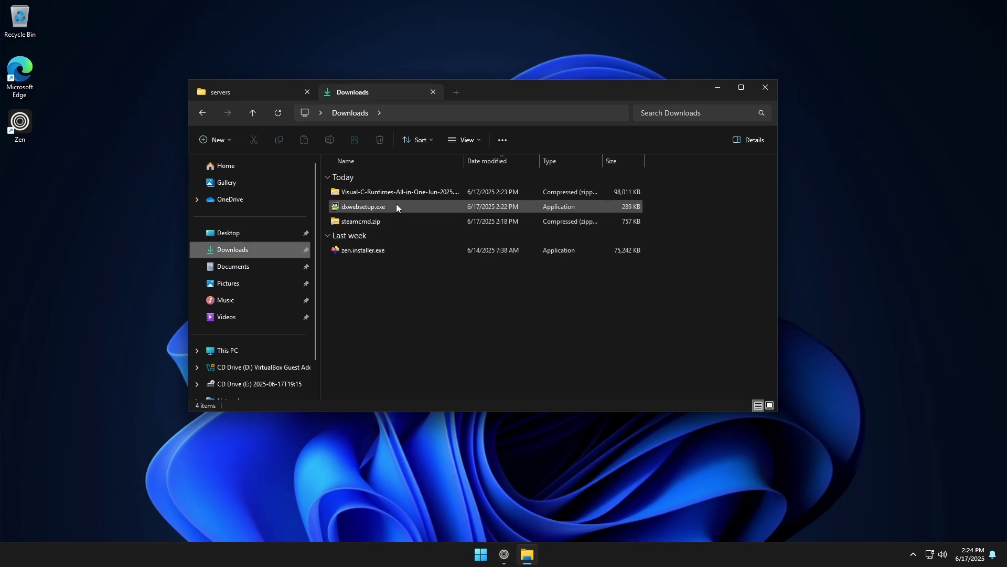
{"action": "right_click", "coordinate": [354, 193]}
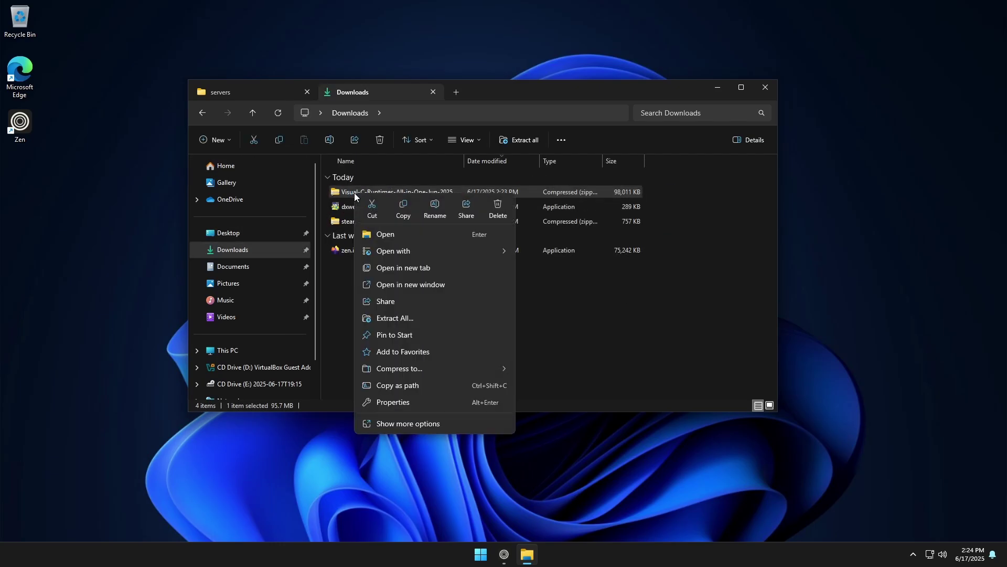
{"action": "mouse_move", "coordinate": [401, 253]}
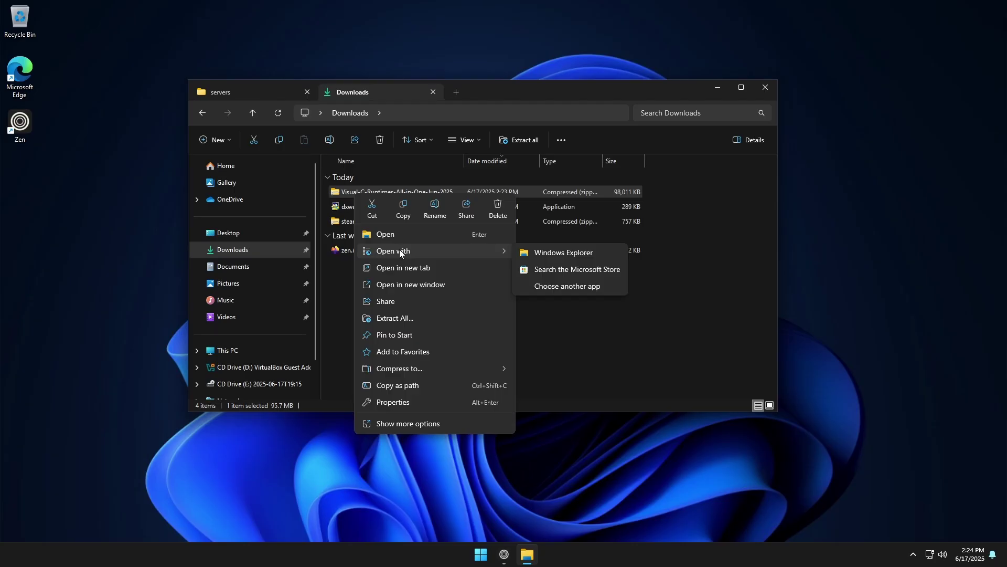
{"action": "left_click", "coordinate": [402, 316]}
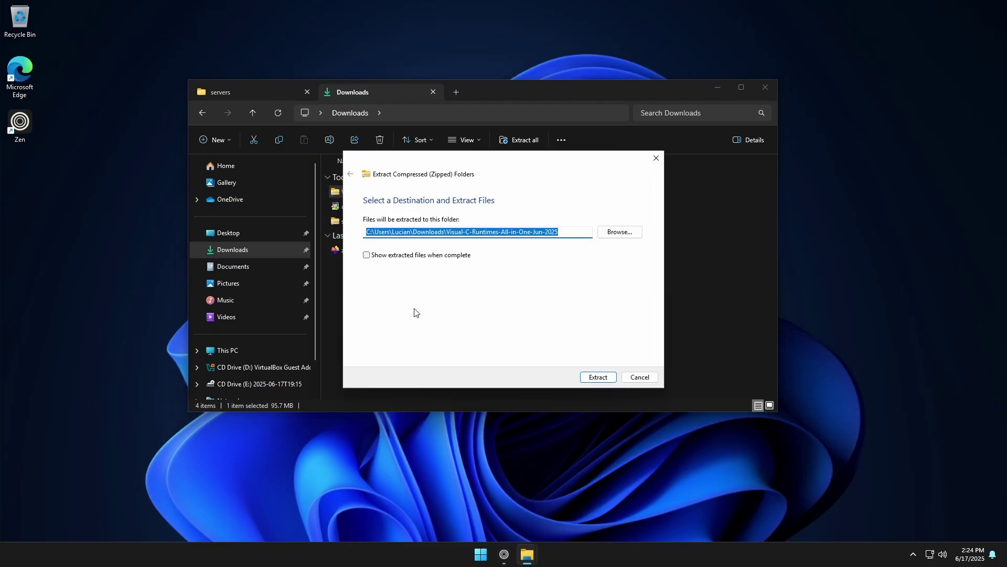
{"action": "left_click", "coordinate": [391, 259]}
{"action": "left_click", "coordinate": [598, 377]}
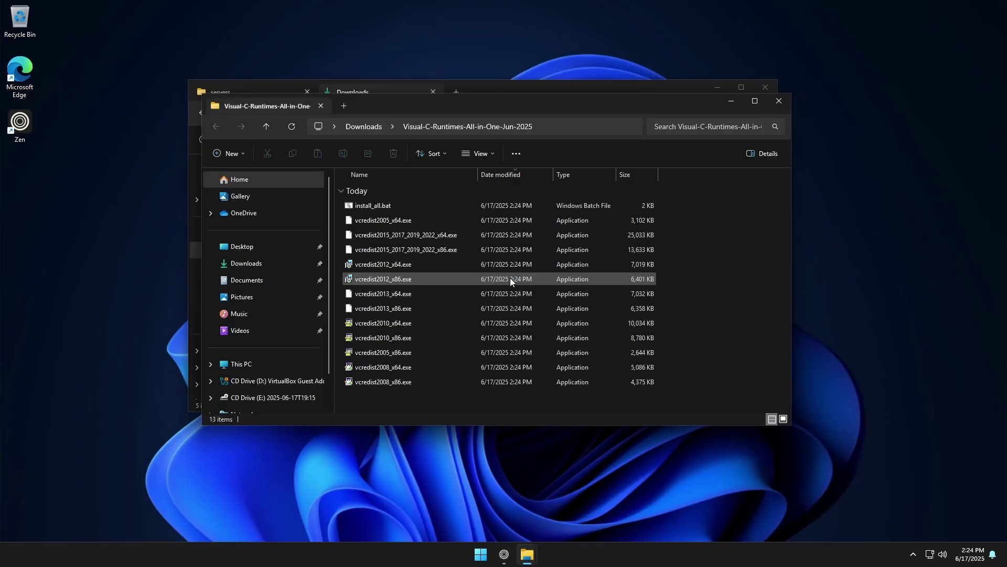
Run install_all.bat as administrator and allow it to make changes, installing all the Visual C++ runtimes
{"action": "right_click", "coordinate": [368, 206]}
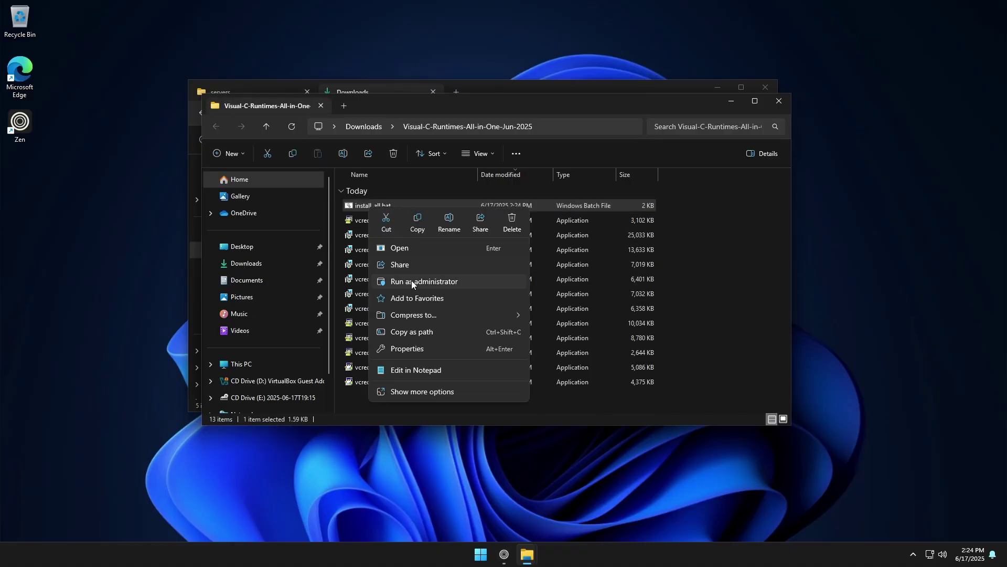
{"action": "left_click", "coordinate": [411, 282]}
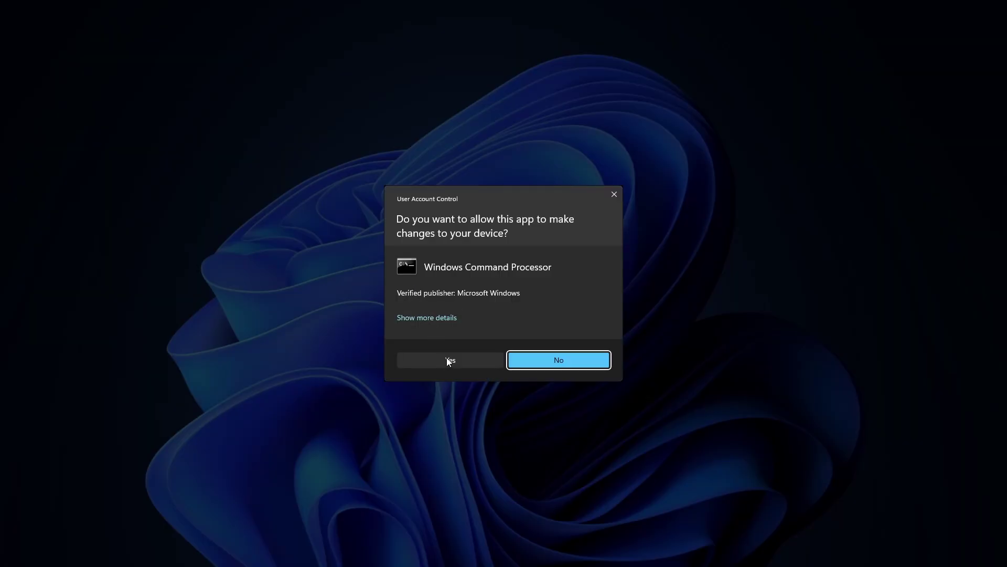
{"action": "left_click", "coordinate": [448, 357]}
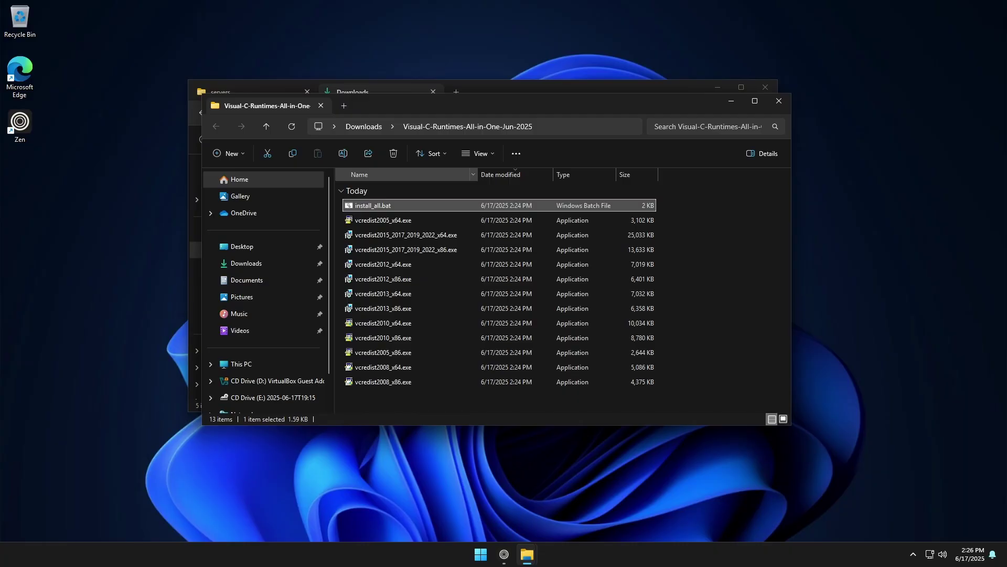
Run dxwebsetup.exe from Downloads, accept the license agreement, decline the Bing Bar and start the DirectX installation
{"action": "left_click", "coordinate": [374, 127]}
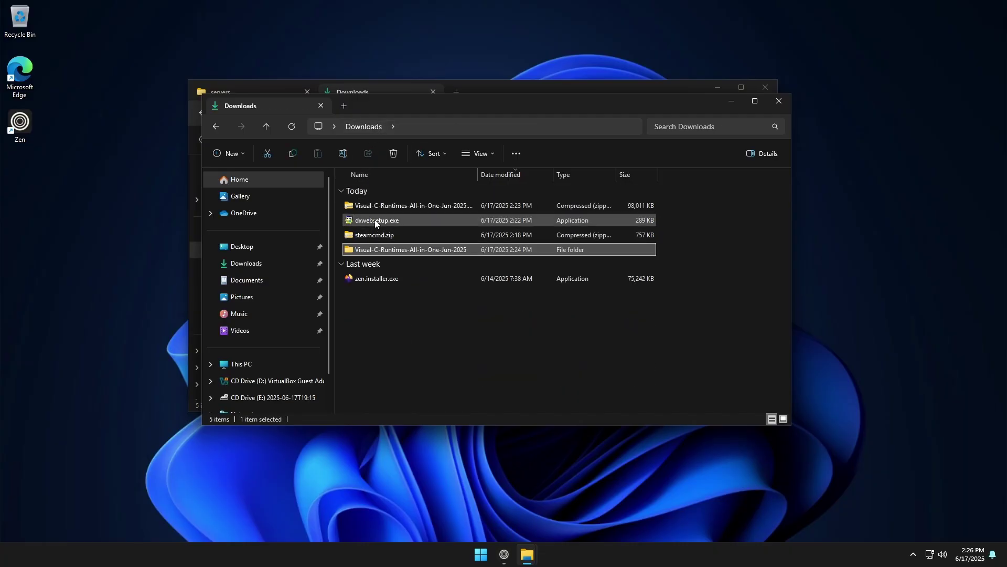
{"action": "double_click", "coordinate": [375, 220]}
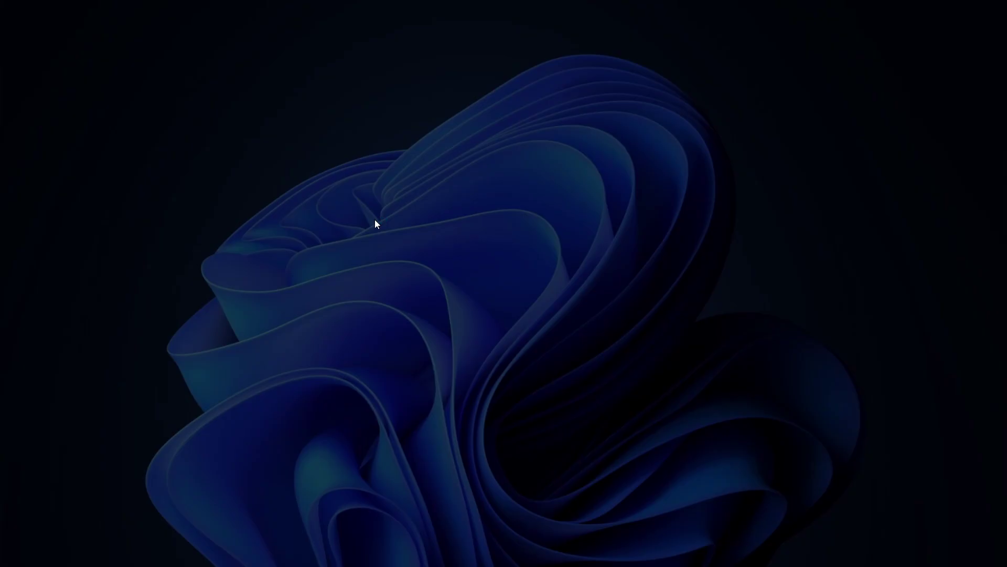
{"action": "left_click", "coordinate": [452, 366]}
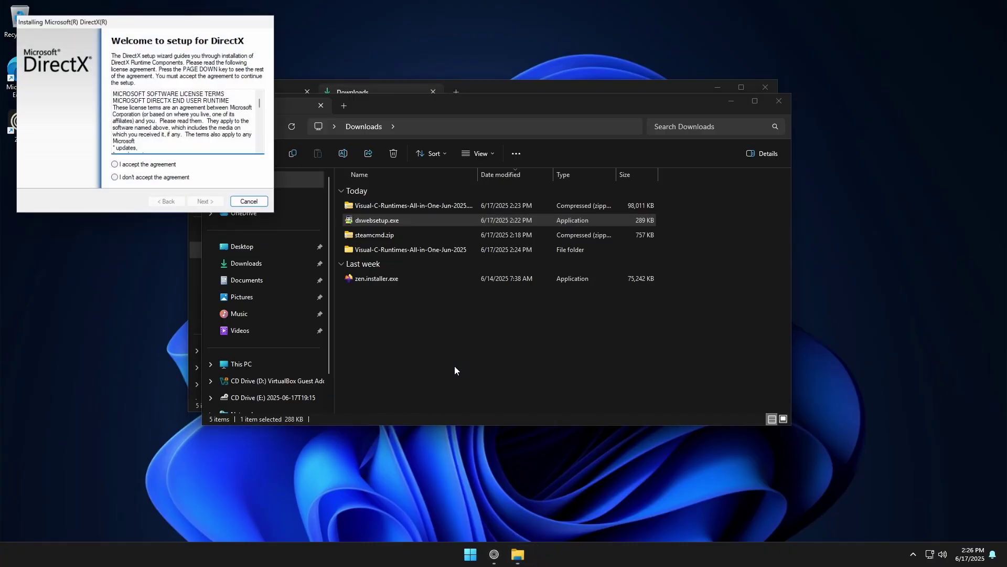
{"action": "left_click", "coordinate": [139, 166]}
{"action": "left_click", "coordinate": [217, 205]}
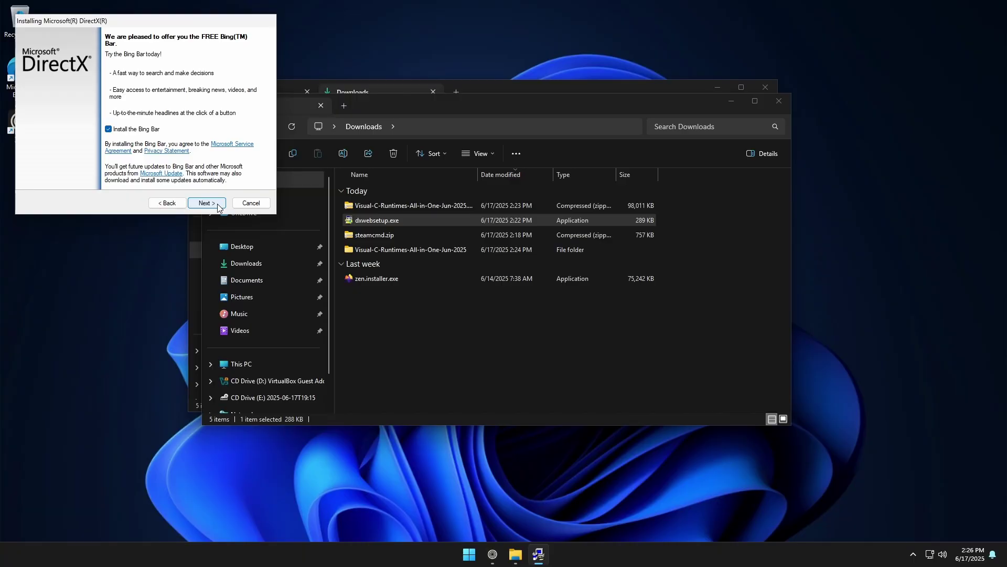
{"action": "left_click", "coordinate": [132, 130]}
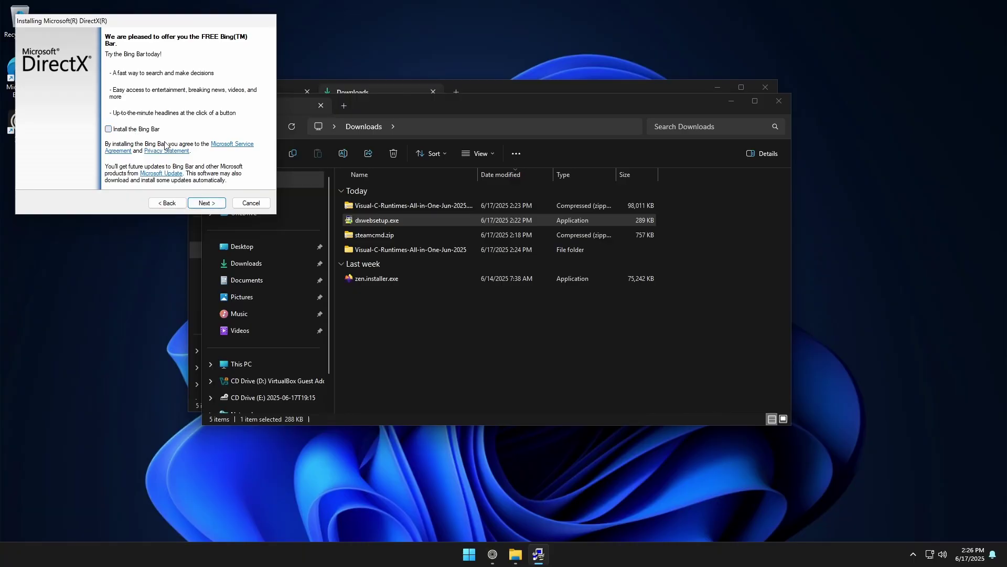
{"action": "left_click", "coordinate": [218, 204]}
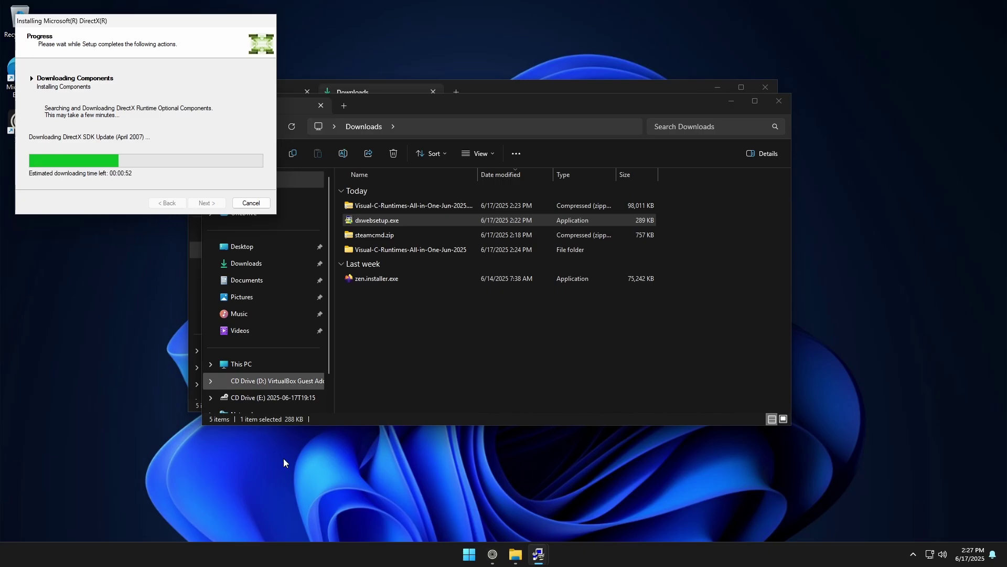
Search Windows for firewall, open Windows Defender Firewall with Advanced Security and show its inbound rules
{"action": "left_click", "coordinate": [471, 557]}
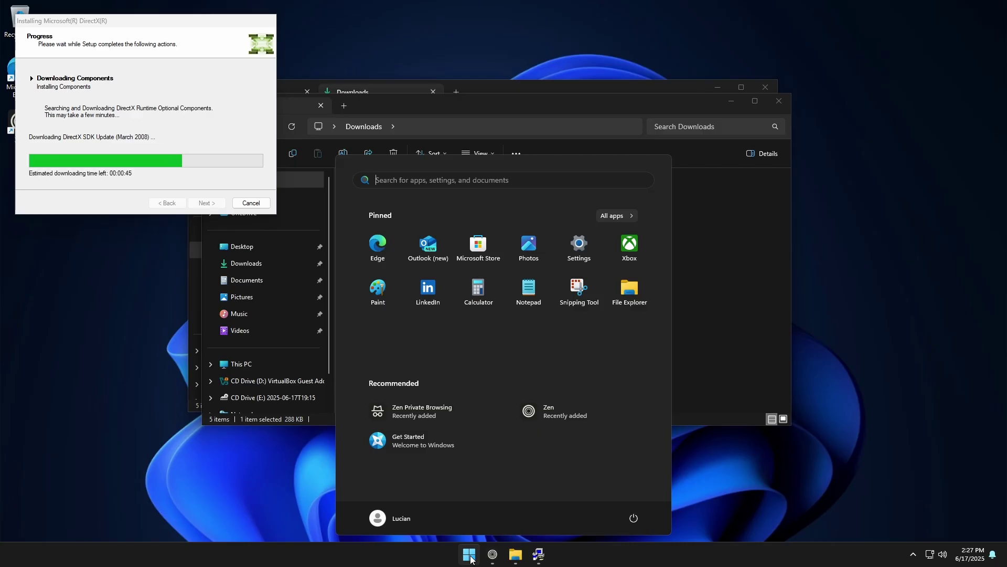
{"action": "type", "text": "wi"}
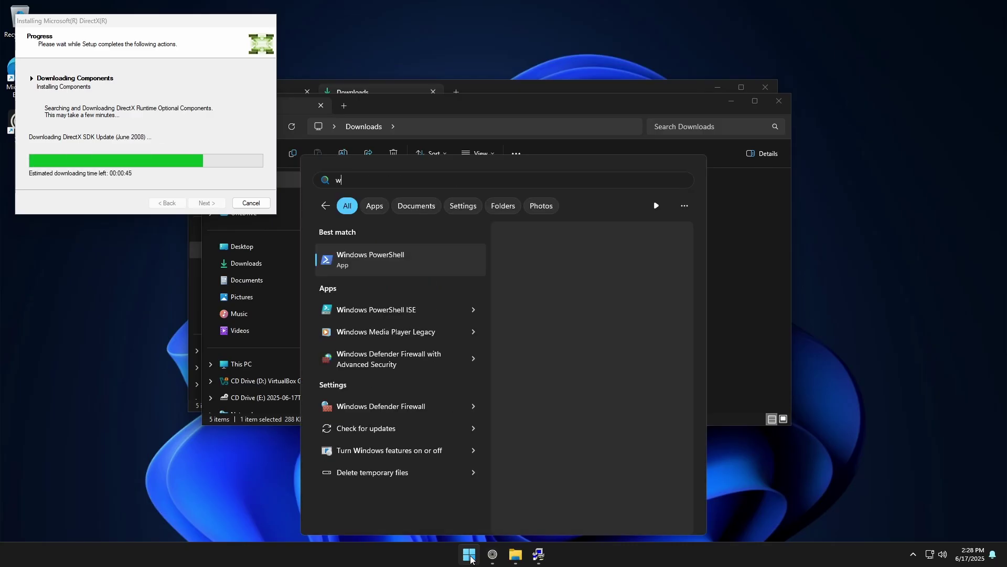
{"action": "key", "text": "BackSpace"}
{"action": "key", "text": "BackSpace"}
{"action": "type", "text": "firewall"}
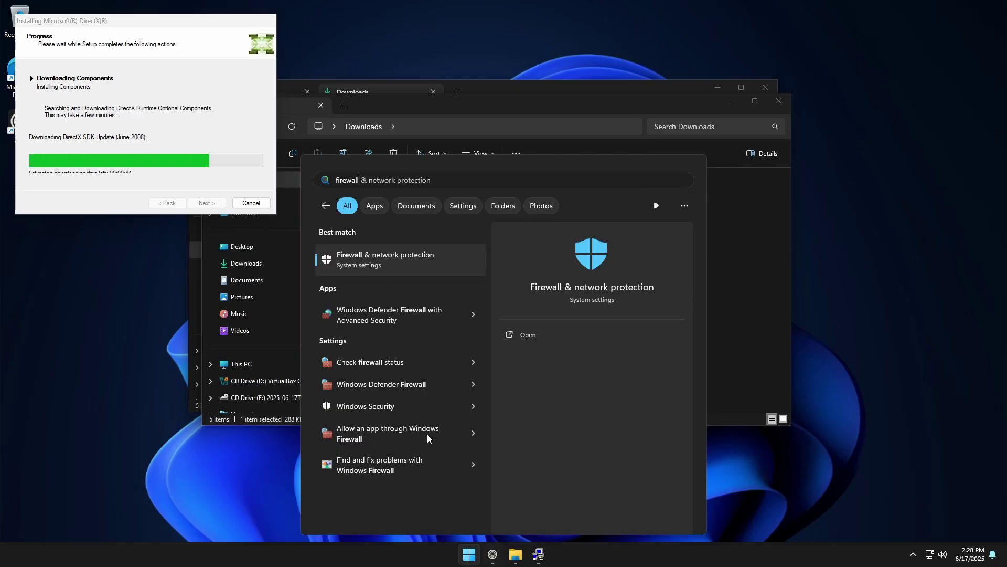
{"action": "left_click", "coordinate": [387, 315]}
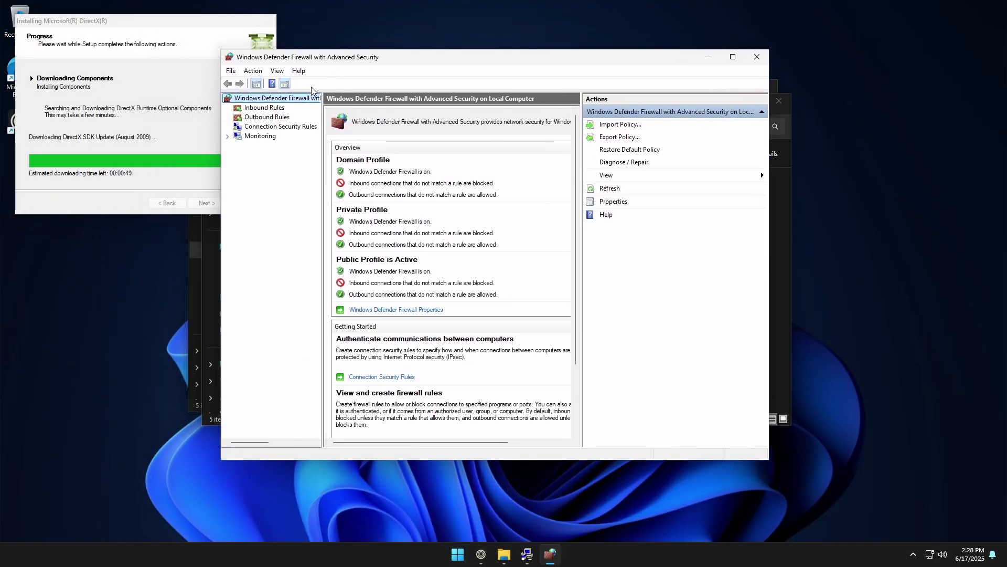
{"action": "left_click", "coordinate": [266, 108]}
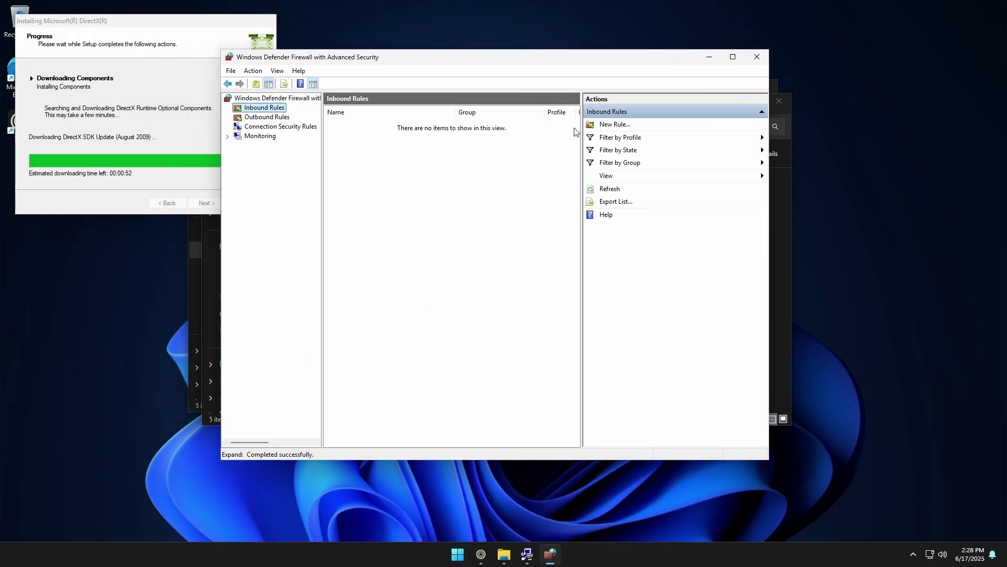
Set up a new inbound port rule allowing connections on TCP port 7779 for the Domain, Private and Public profiles
{"action": "left_click", "coordinate": [607, 126]}
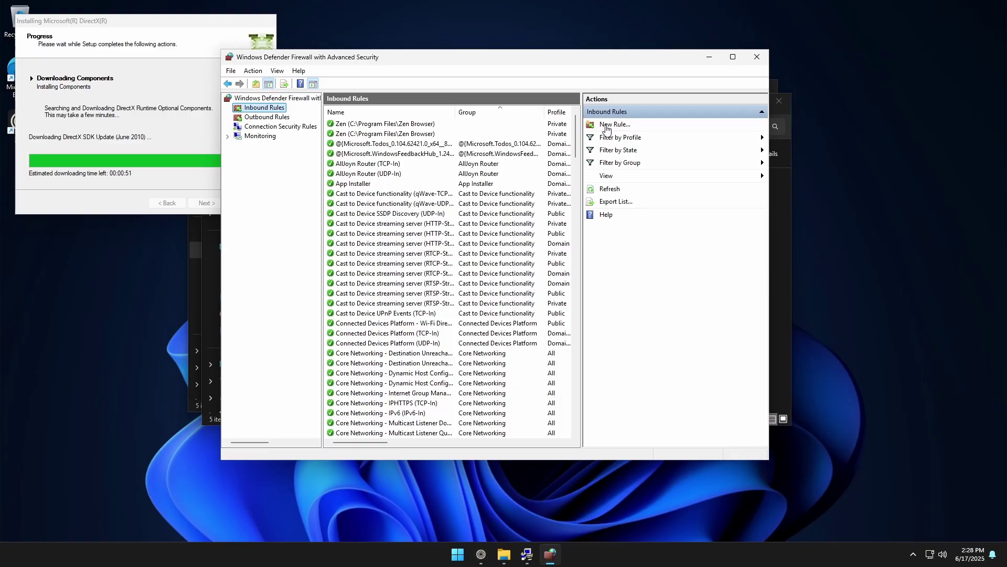
{"action": "left_click", "coordinate": [154, 157]}
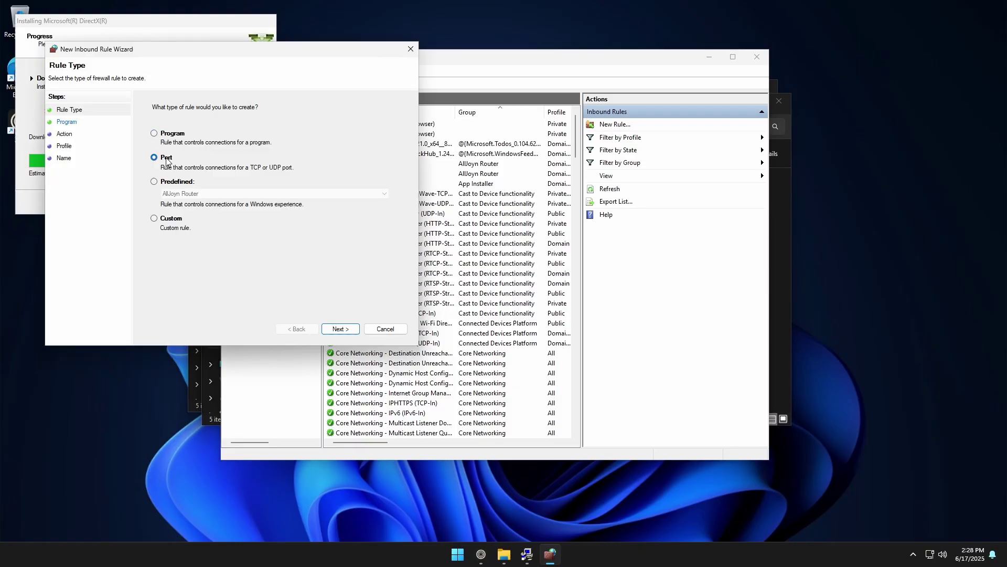
{"action": "left_click", "coordinate": [339, 329]}
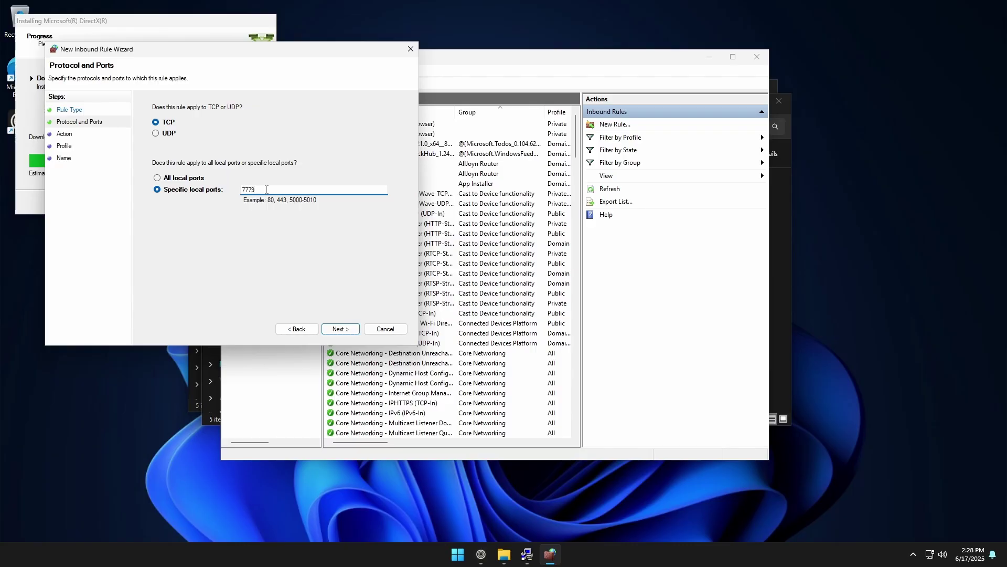
{"action": "left_click", "coordinate": [338, 329]}
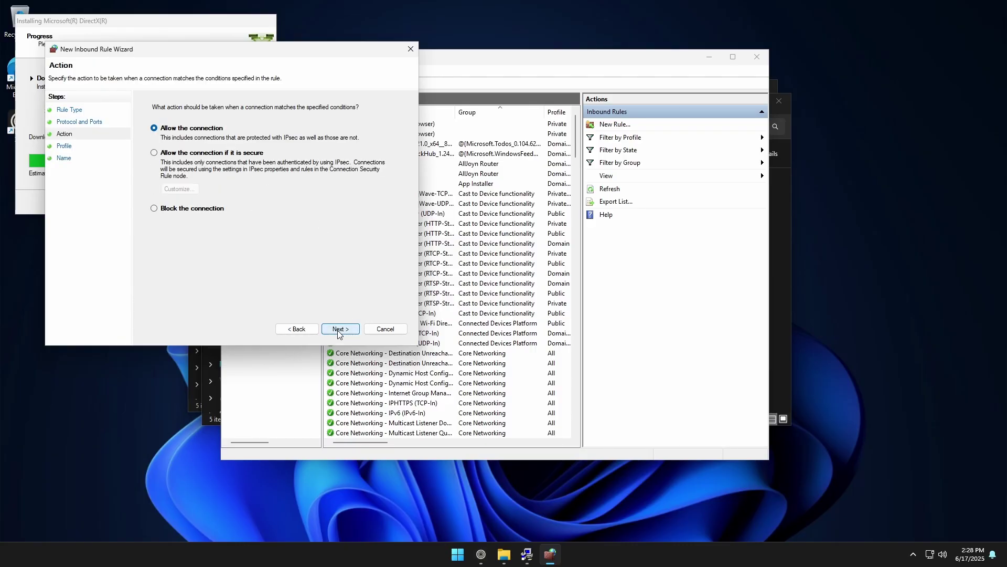
{"action": "left_click", "coordinate": [339, 329]}
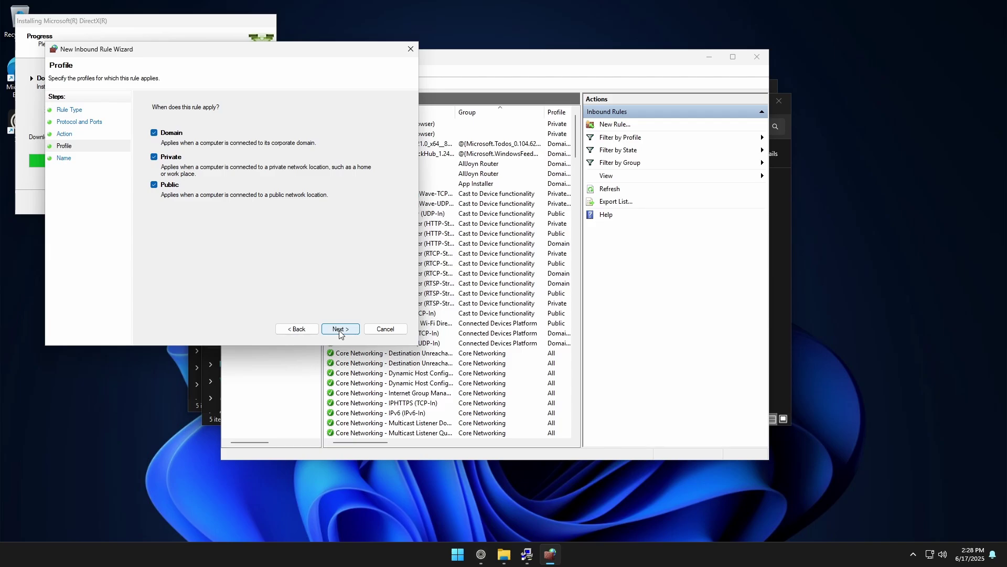
{"action": "left_click", "coordinate": [340, 331]}
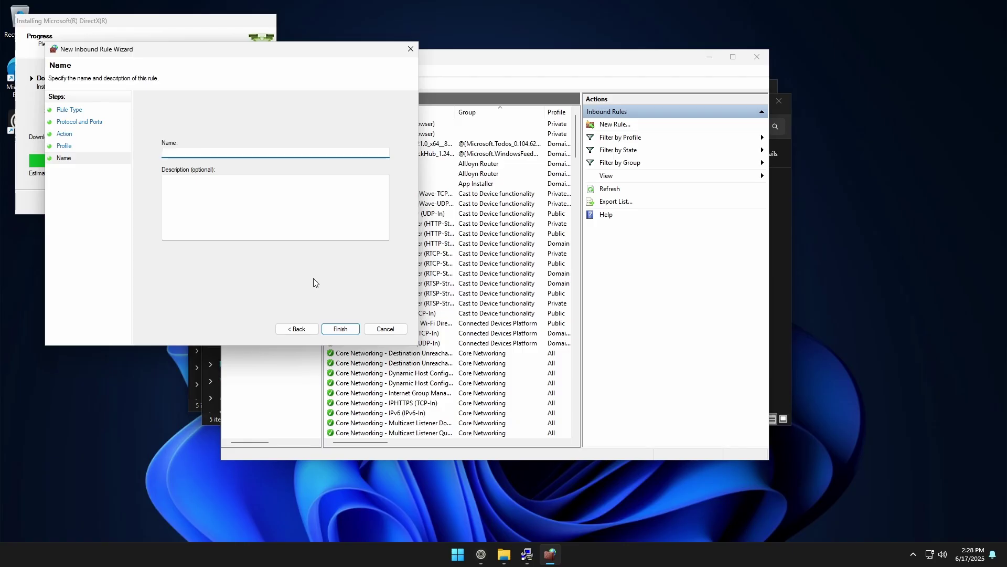
Name the new inbound rule 7779 TCP and finish creating it
{"action": "type", "text": "7778 T"}
{"action": "key", "text": "BackSpace"}
{"action": "key", "text": "BackSpace"}
{"action": "key", "text": "BackSpace"}
{"action": "type", "text": "89"}
{"action": "key", "text": "BackSpace"}
{"action": "key", "text": "BackSpace"}
{"action": "type", "text": "9 TCP"}
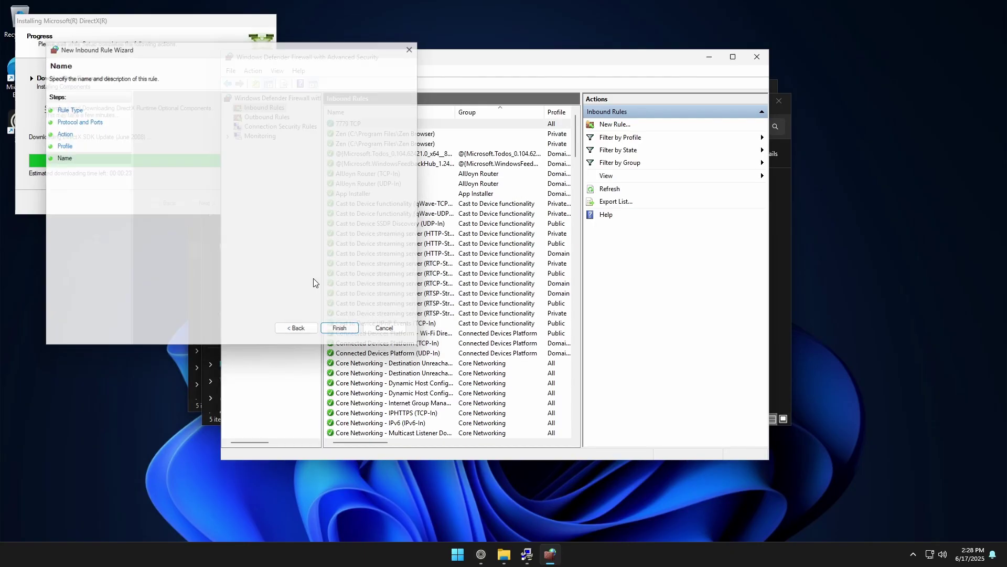
{"action": "left_click", "coordinate": [340, 329]}
Create an inbound port rule named 7779 UDP allowing UDP port 7779 on all profiles, and close the firewall window
{"action": "left_click", "coordinate": [617, 126]}
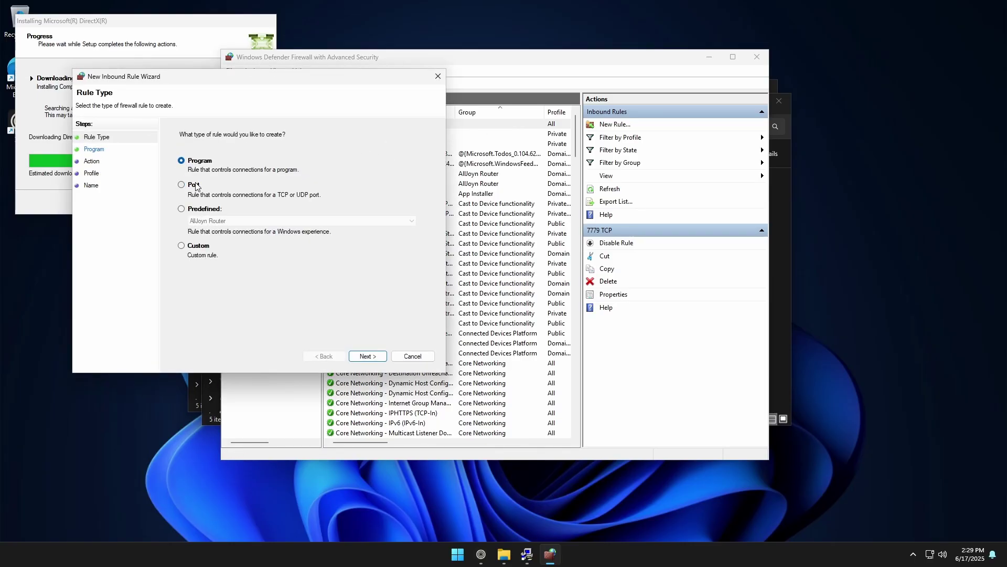
{"action": "left_click", "coordinate": [367, 356]}
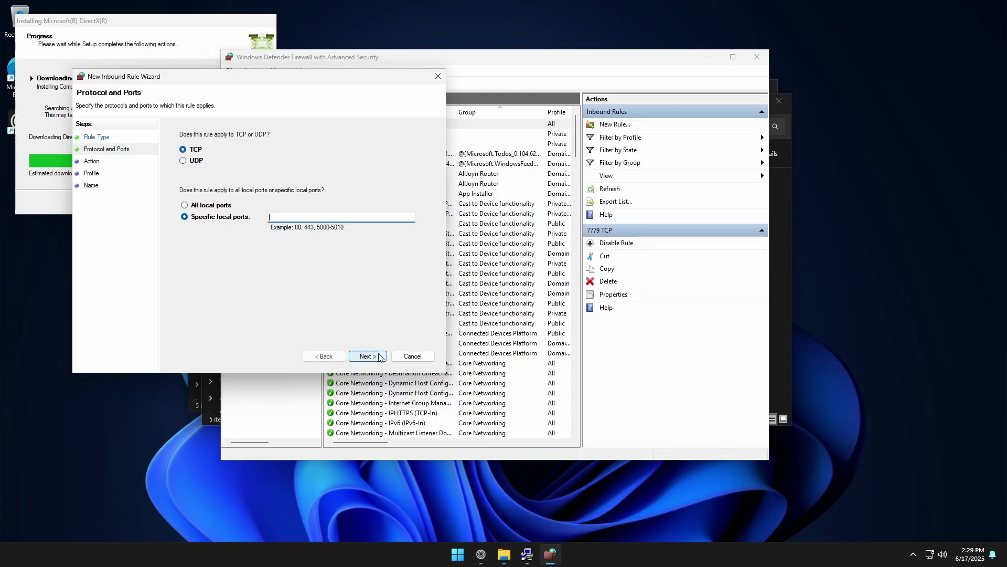
{"action": "left_click", "coordinate": [183, 162]}
{"action": "type", "text": "7779"}
{"action": "key", "text": "Return"}
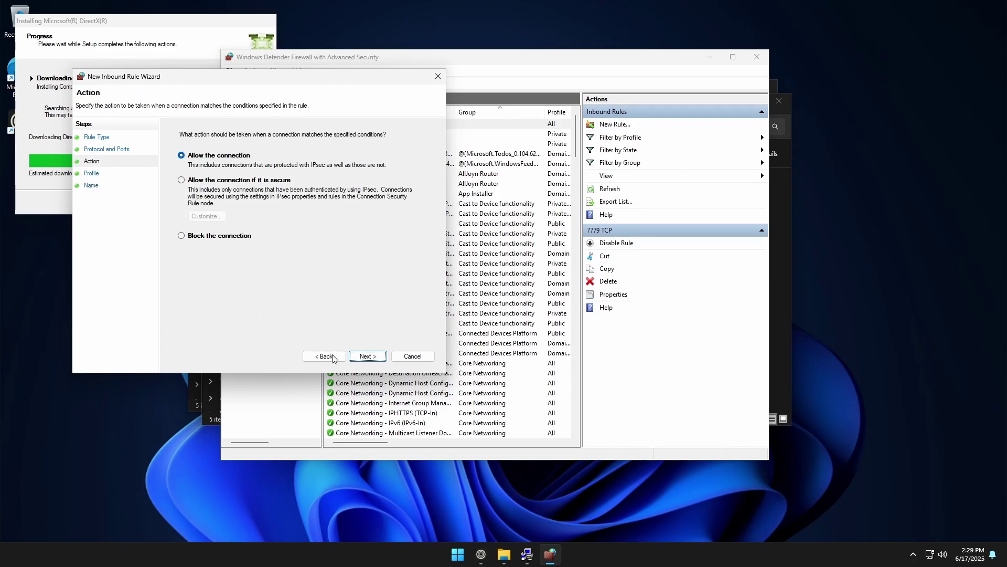
{"action": "left_click", "coordinate": [378, 358]}
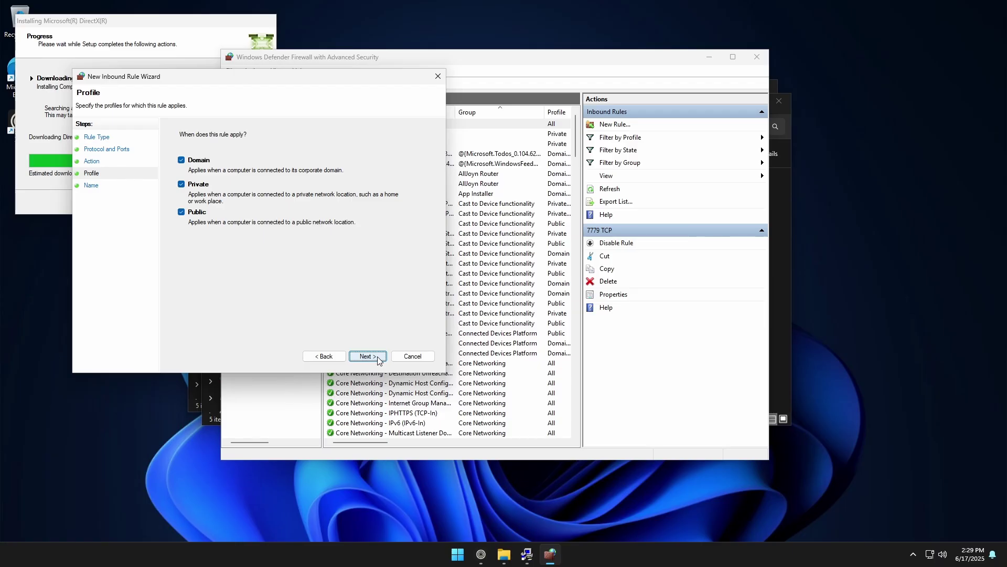
{"action": "left_click", "coordinate": [378, 358]}
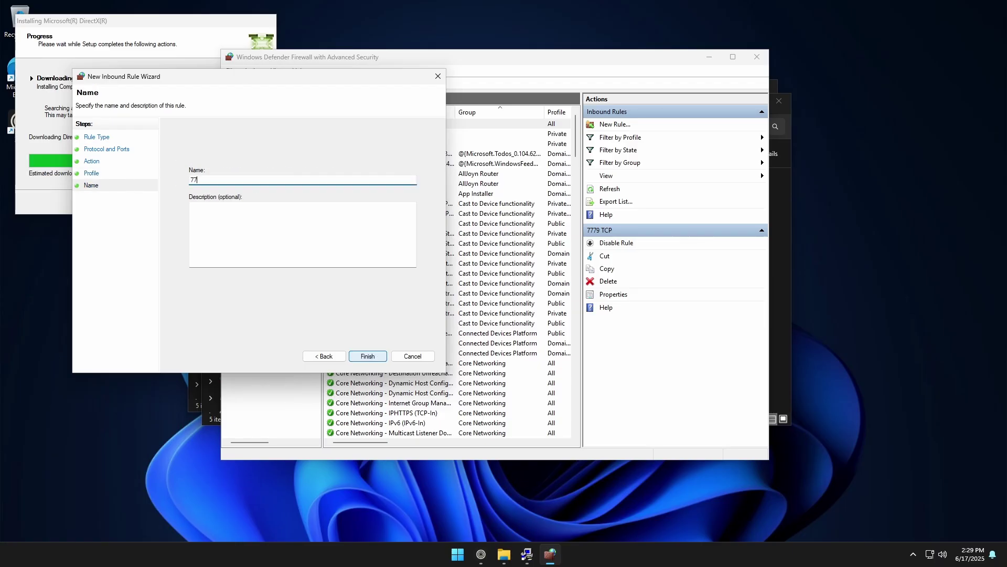
{"action": "type", "text": "7779 UDP"}
{"action": "left_click", "coordinate": [369, 357]}
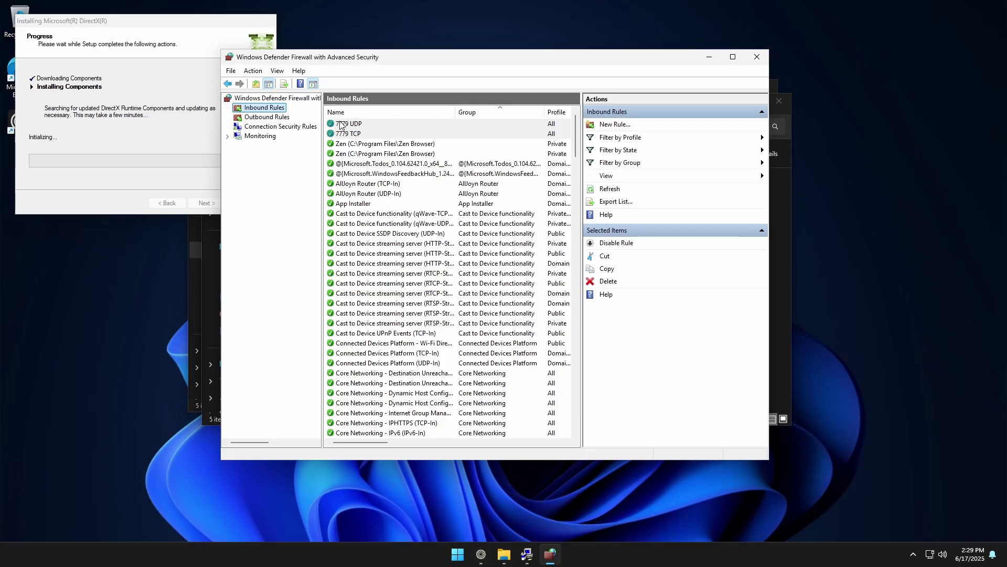
{"action": "left_click", "coordinate": [757, 58]}
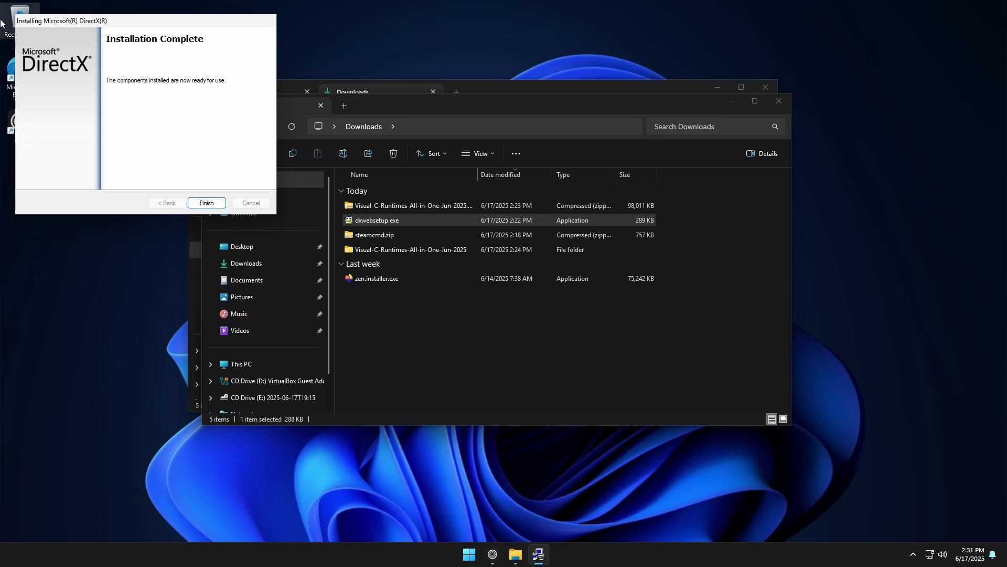
Finish the DirectX setup and return to the servers folder, closing the extra Downloads window
{"action": "left_click", "coordinate": [207, 202]}
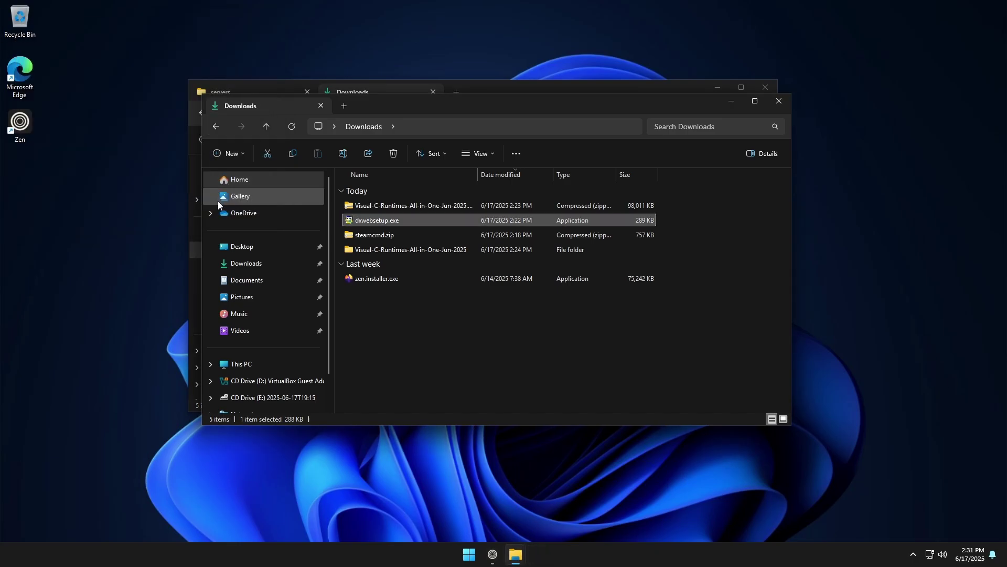
{"action": "left_click", "coordinate": [779, 100]}
{"action": "left_click", "coordinate": [266, 92]}
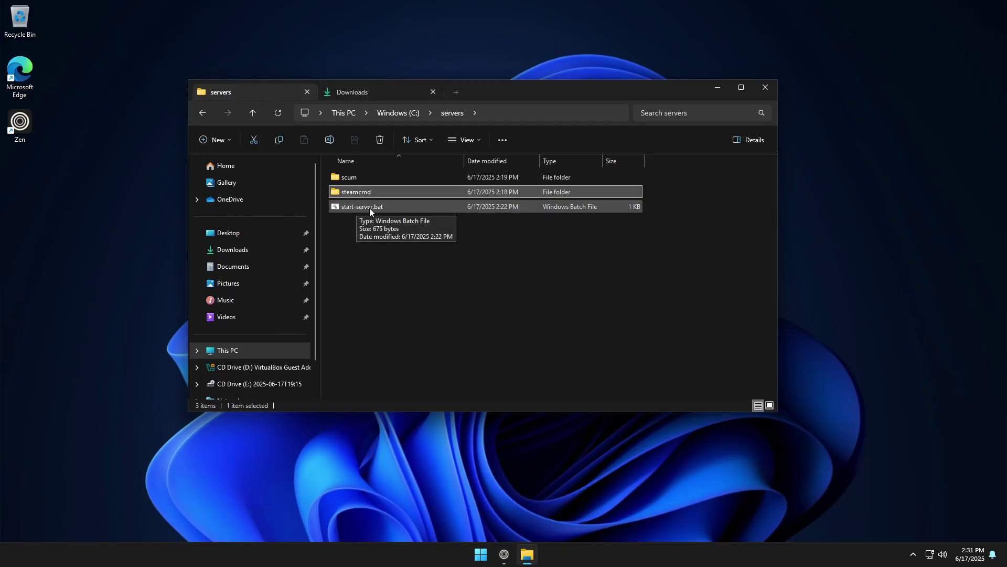
Place start-server.bat from the servers folder into the scum folder
{"action": "left_click", "coordinate": [367, 227]}
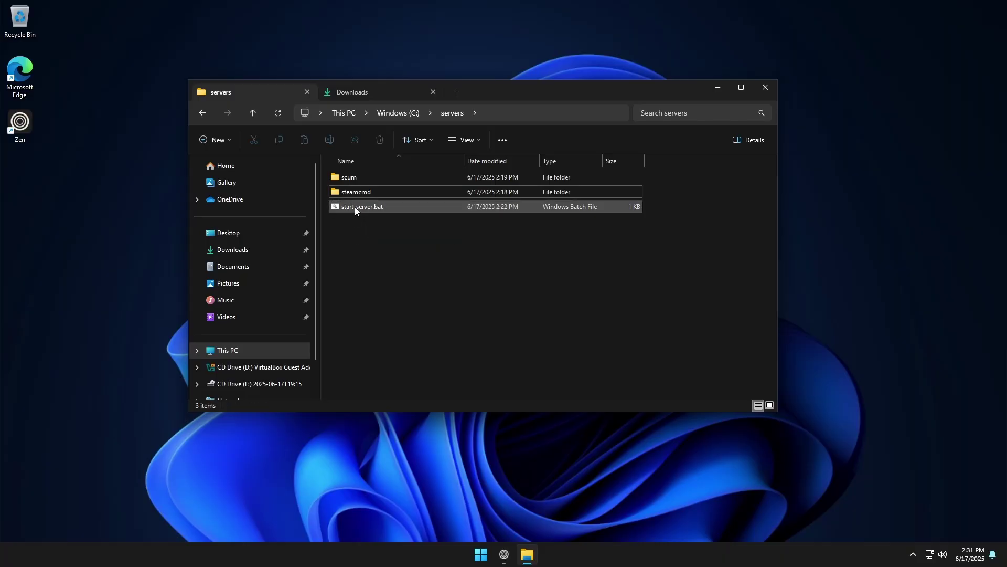
{"action": "left_click_drag", "start_coordinate": [356, 206], "coordinate": [362, 205]}
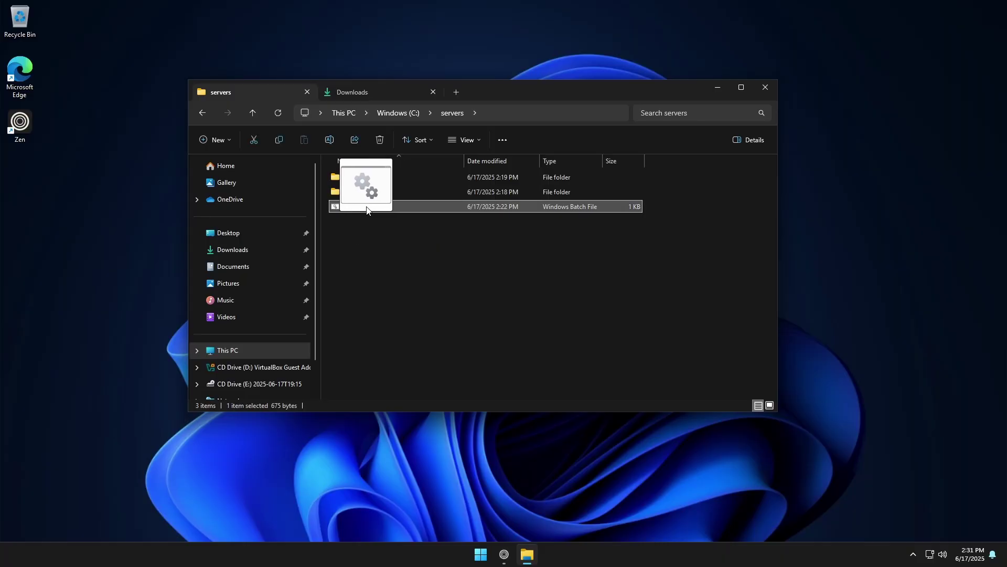
{"action": "right_click", "coordinate": [362, 205]}
{"action": "left_click", "coordinate": [351, 209]}
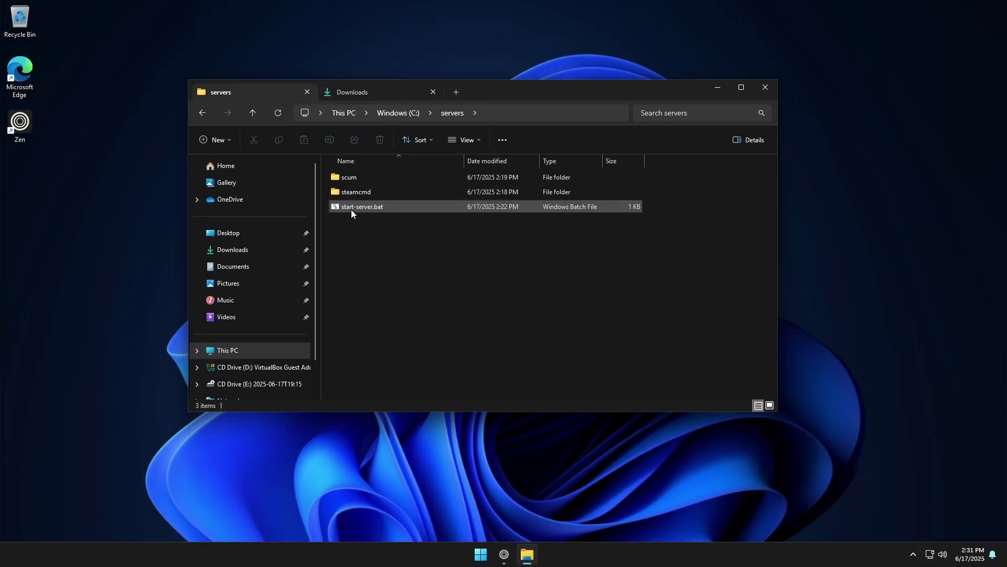
{"action": "double_click", "coordinate": [358, 177]}
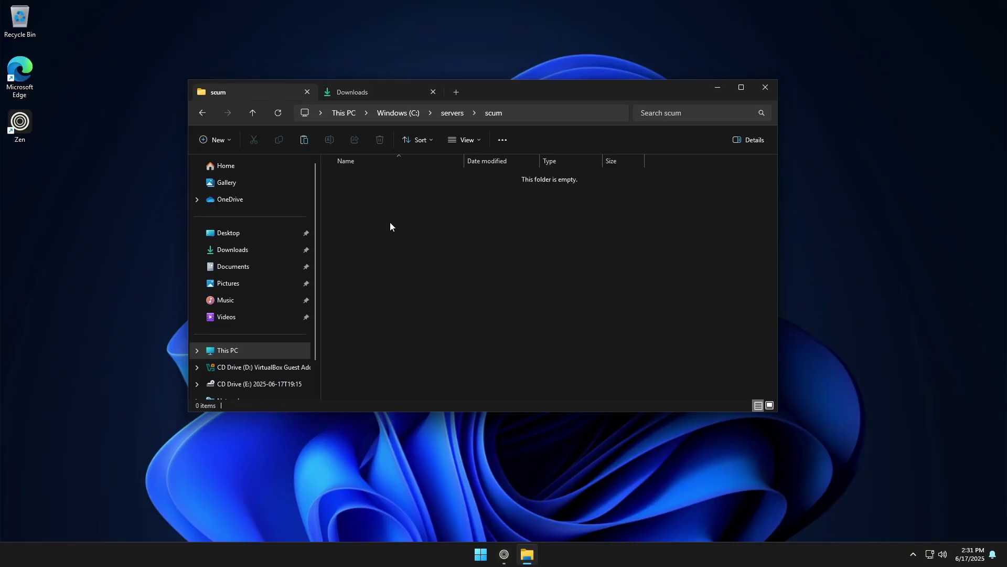
{"action": "key", "text": "ctrl+v"}
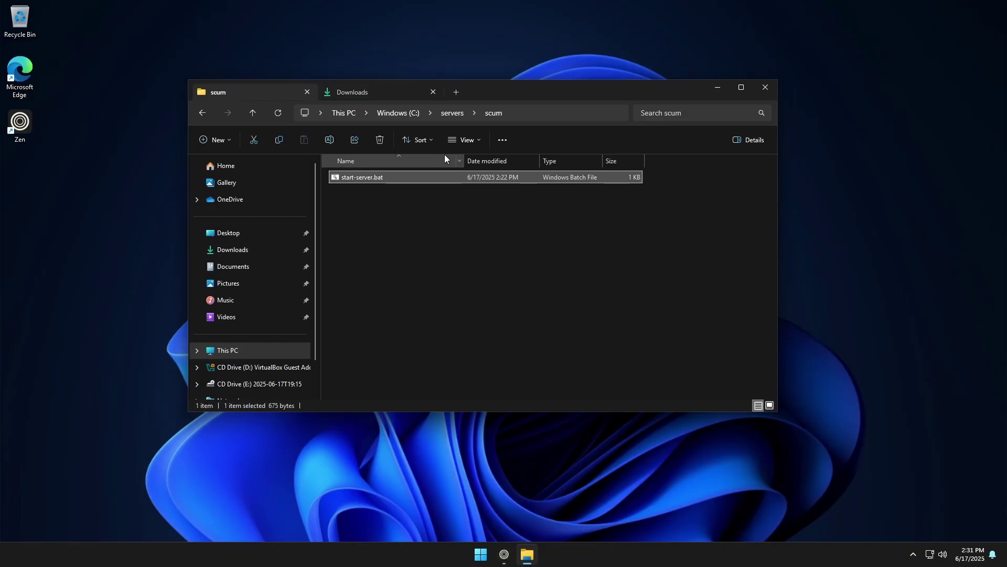
Run start-server.bat, allow SCUM through Windows Firewall, and dismiss the finished batch console while the server keeps running
{"action": "double_click", "coordinate": [362, 178]}
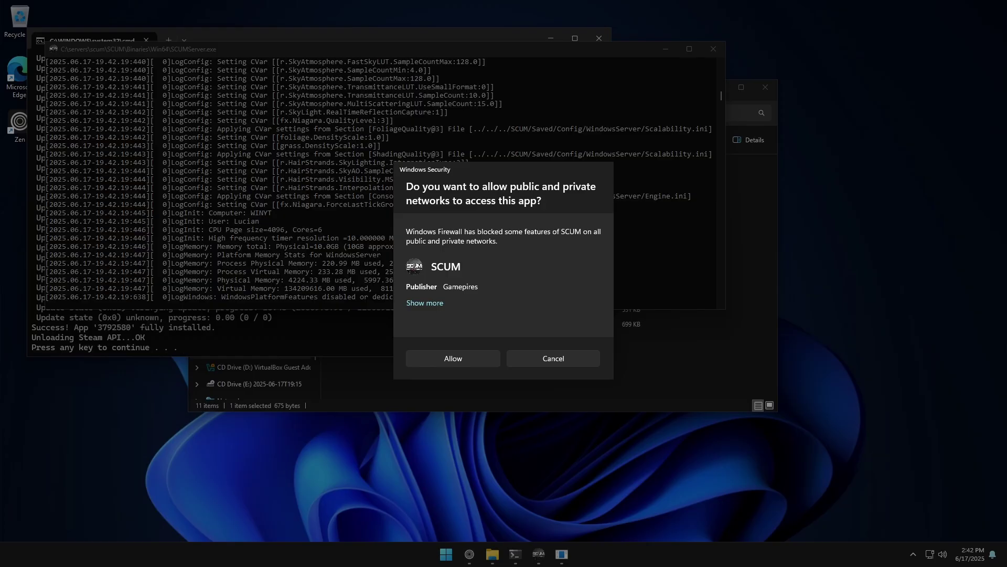
{"action": "left_click", "coordinate": [454, 358]}
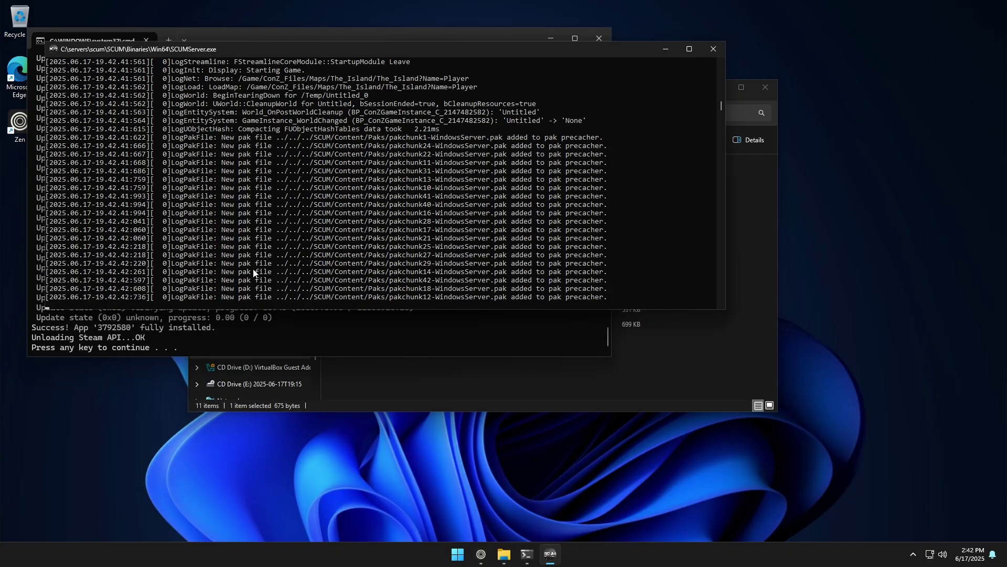
{"action": "left_click", "coordinate": [284, 345]}
{"action": "key", "text": "Return"}
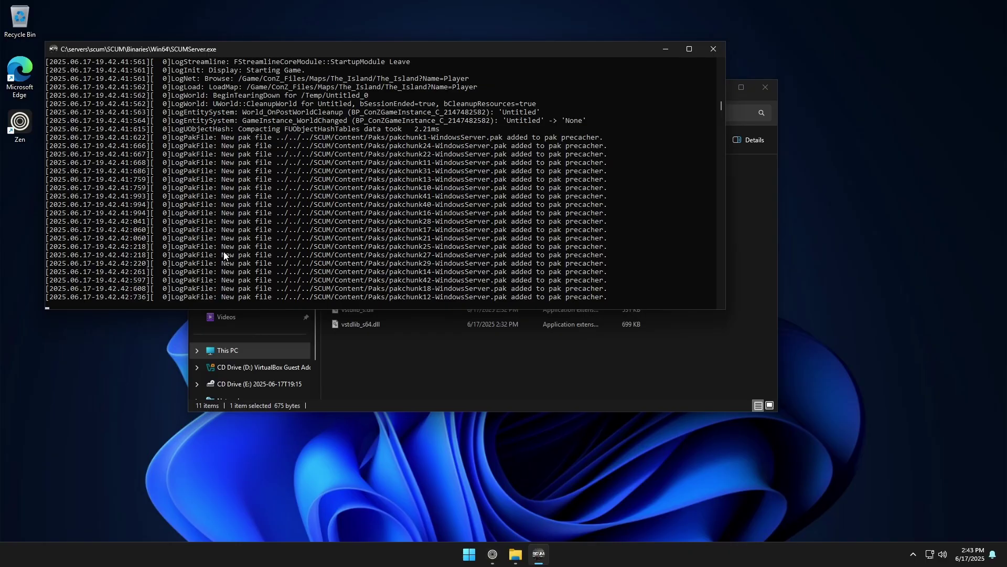
Open the SCUM\Saved\Config\WindowsServer folder inside the scum folder
{"action": "left_click", "coordinate": [441, 378]}
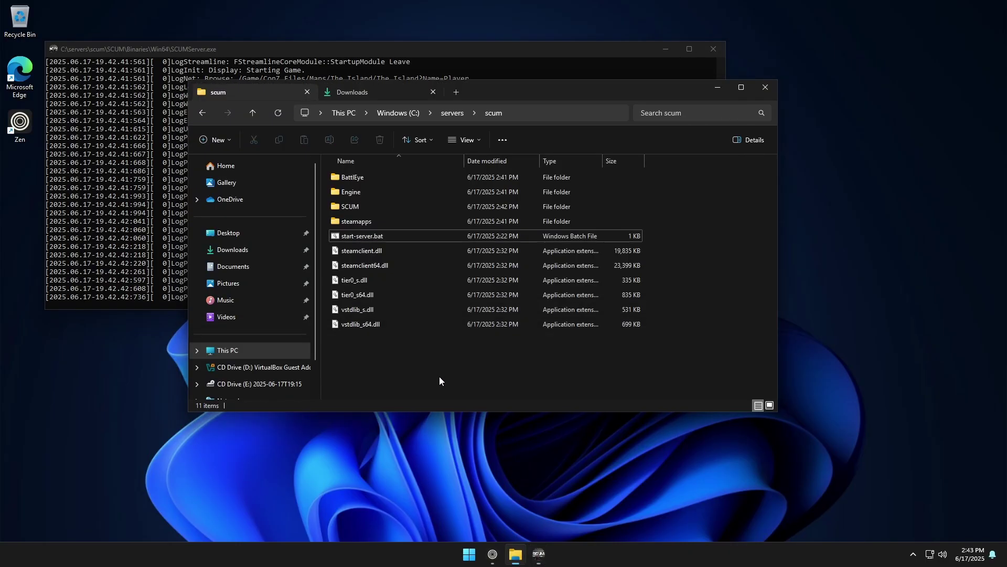
{"action": "double_click", "coordinate": [382, 209]}
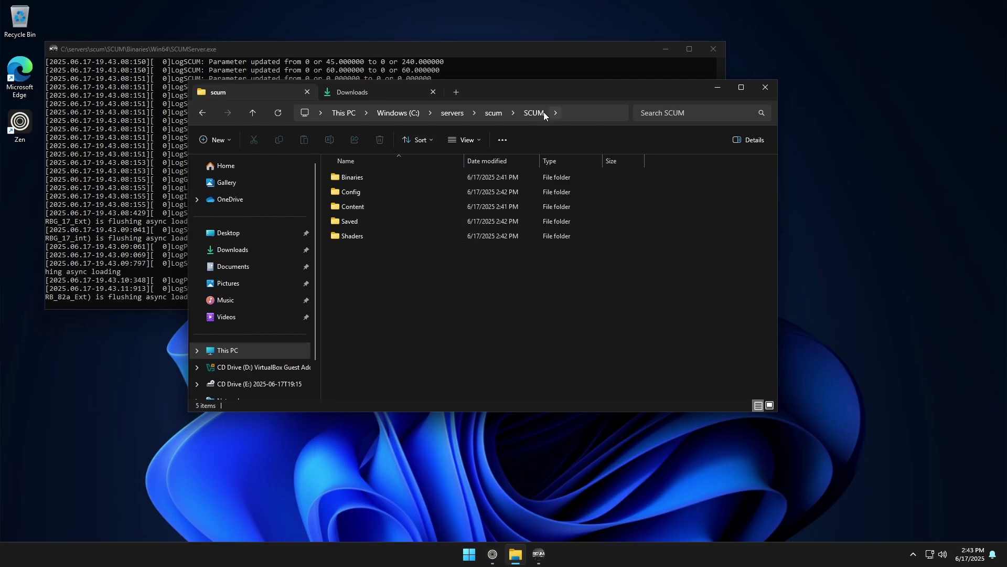
{"action": "double_click", "coordinate": [370, 223]}
{"action": "double_click", "coordinate": [375, 178]}
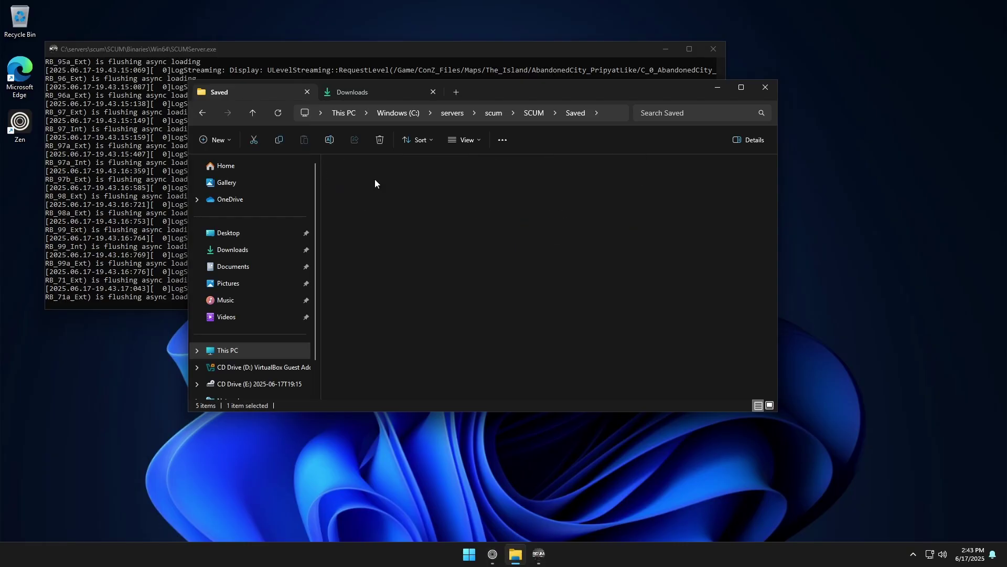
{"action": "double_click", "coordinate": [390, 194]}
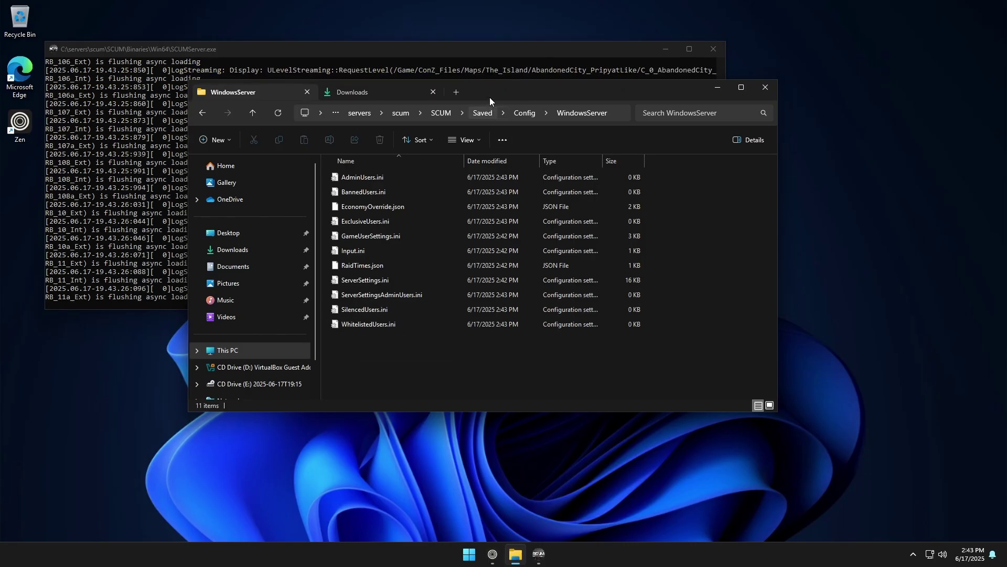
{"action": "left_click_drag", "start_coordinate": [495, 91], "coordinate": [561, 92]}
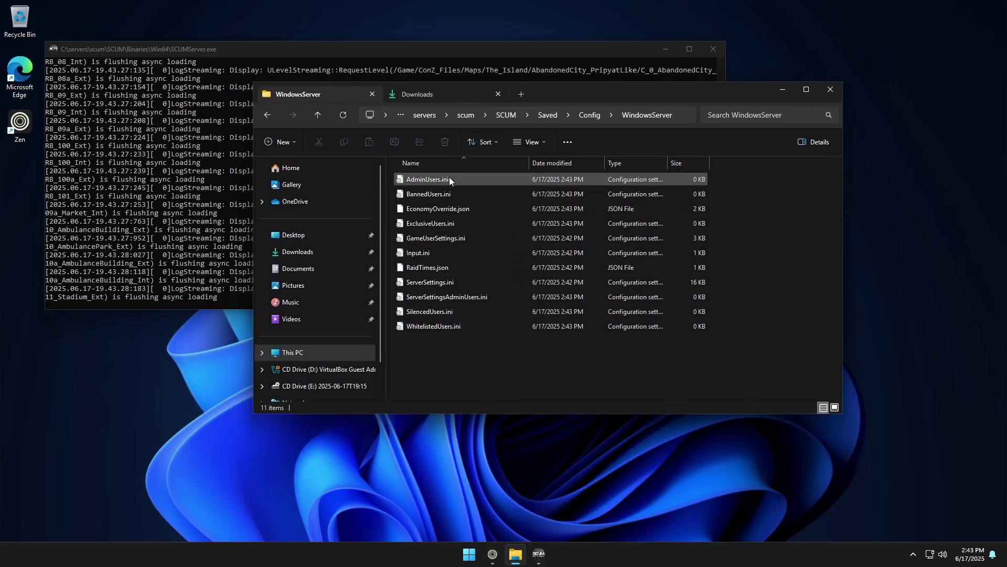
Paste the administrator's Steam ID into AdminUsers.ini, save the file and close it
{"action": "double_click", "coordinate": [426, 181]}
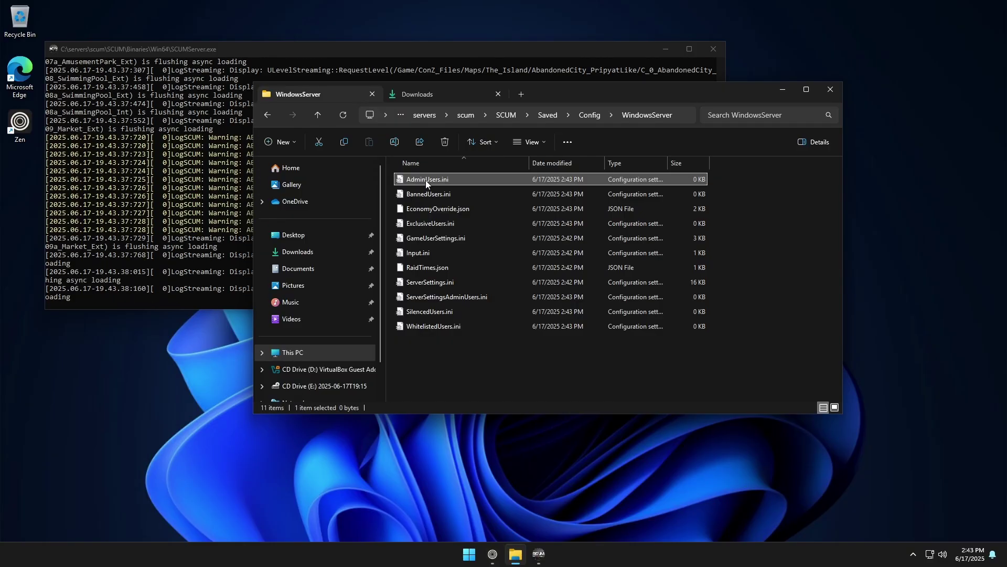
{"action": "double_click", "coordinate": [426, 180]}
{"action": "key", "text": "ctrl+v"}
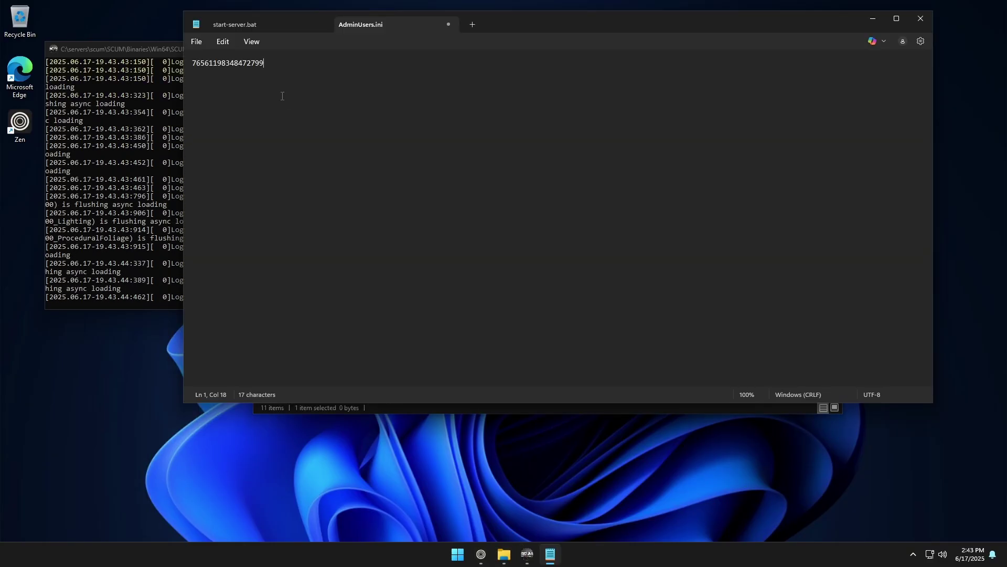
{"action": "key", "text": "ctrl+s"}
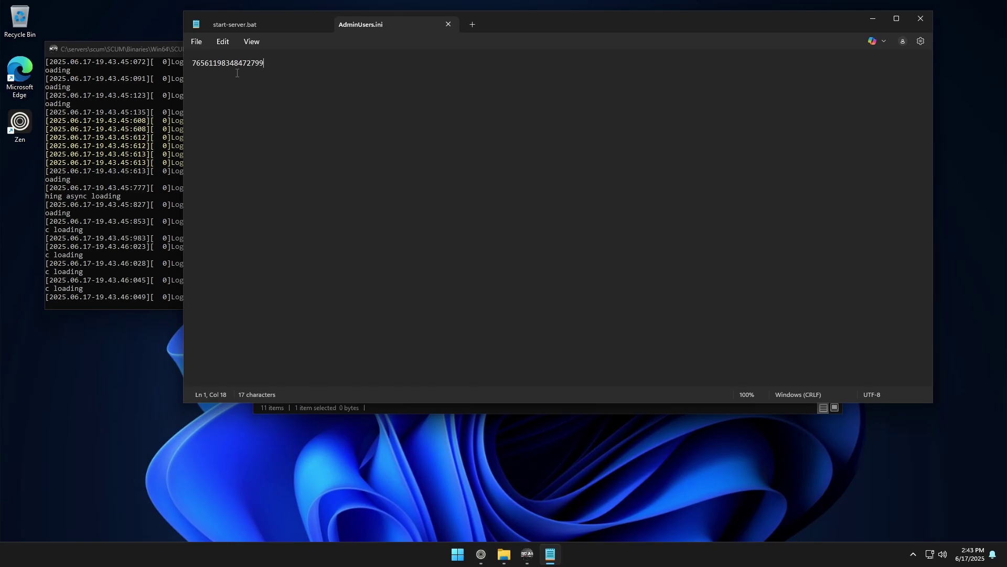
{"action": "left_click", "coordinate": [921, 18]}
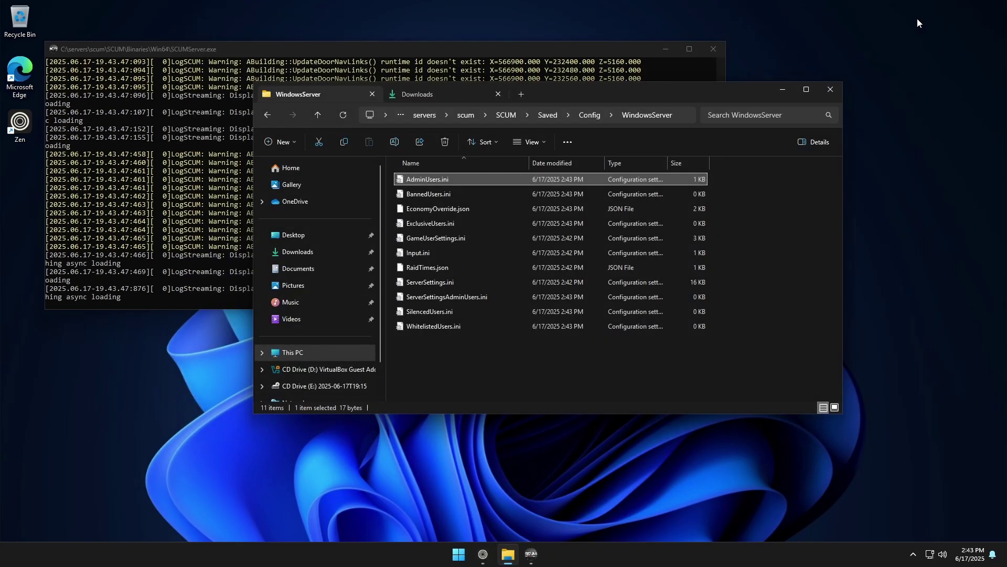
Stop the running SCUM server and open ServerSettings.ini for editing
{"action": "left_click", "coordinate": [714, 49]}
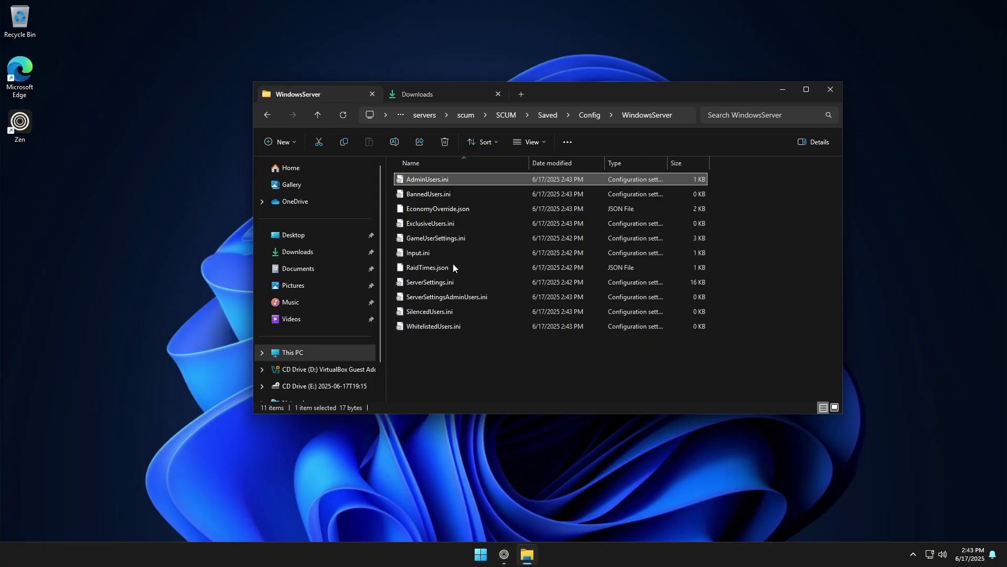
{"action": "left_click", "coordinate": [436, 283]}
{"action": "double_click", "coordinate": [436, 283]}
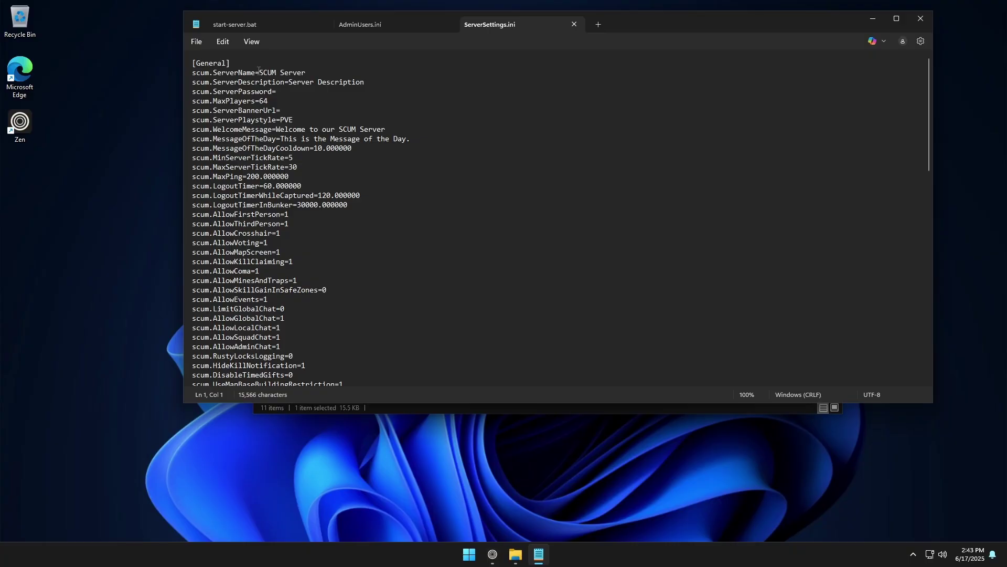
Examine the general settings in ServerSettings.ini, including server name, description, password, maximum players, playstyle and welcome message, and skim the World section
{"action": "left_click_drag", "start_coordinate": [260, 73], "coordinate": [311, 73]}
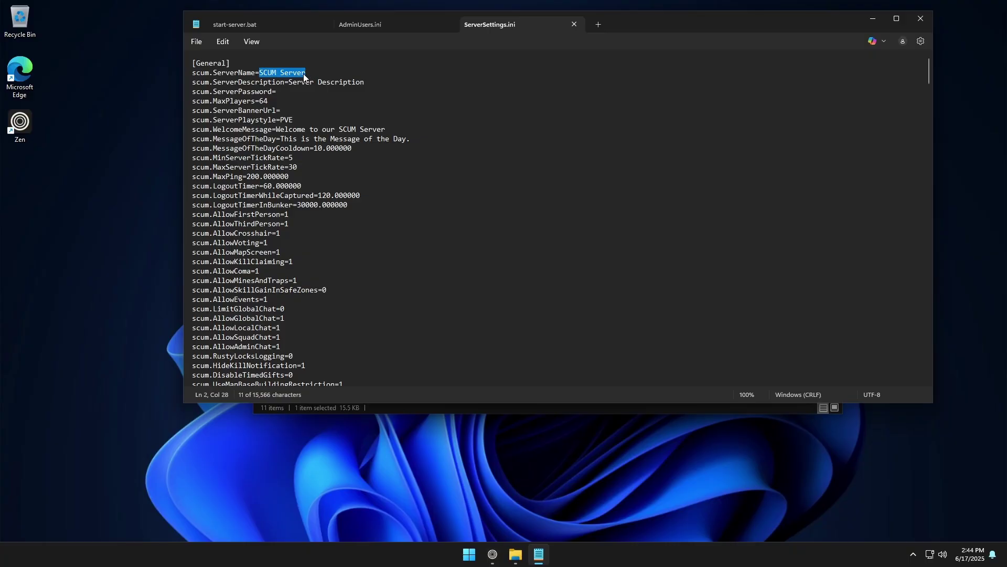
{"action": "left_click", "coordinate": [297, 82]}
{"action": "left_click_drag", "start_coordinate": [291, 82], "coordinate": [339, 83]}
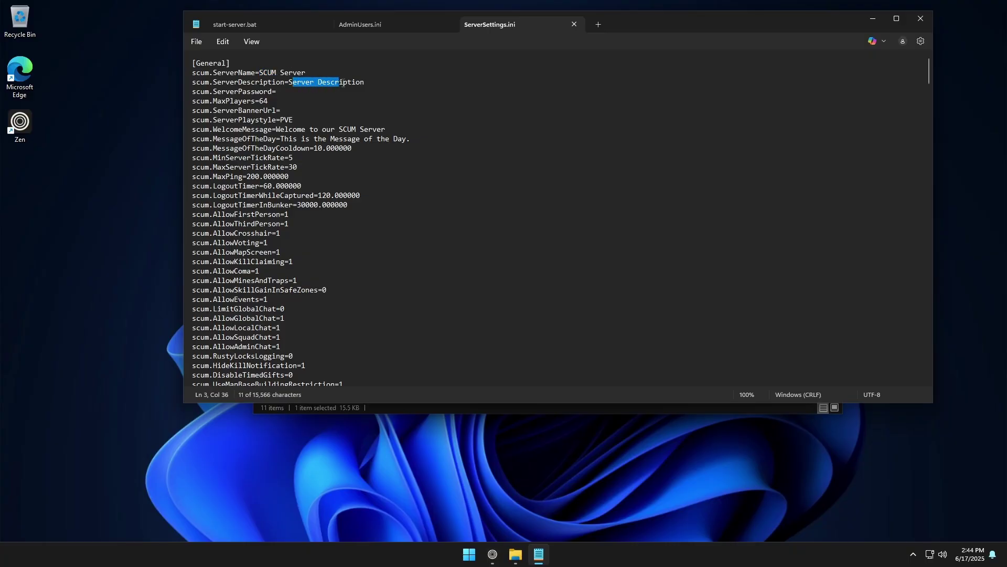
{"action": "left_click", "coordinate": [278, 98]}
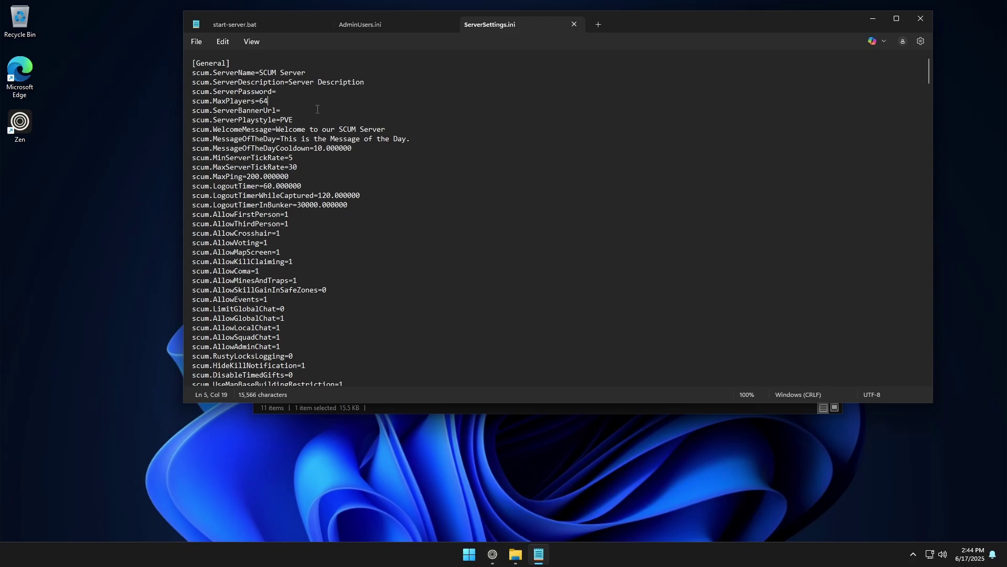
{"action": "left_click", "coordinate": [292, 120]}
{"action": "left_click", "coordinate": [368, 130]}
{"action": "scroll", "coordinate": [316, 220], "scroll_direction": "down", "scroll_amount": 1}
{"action": "scroll", "coordinate": [314, 222], "scroll_direction": "down", "scroll_amount": 15}
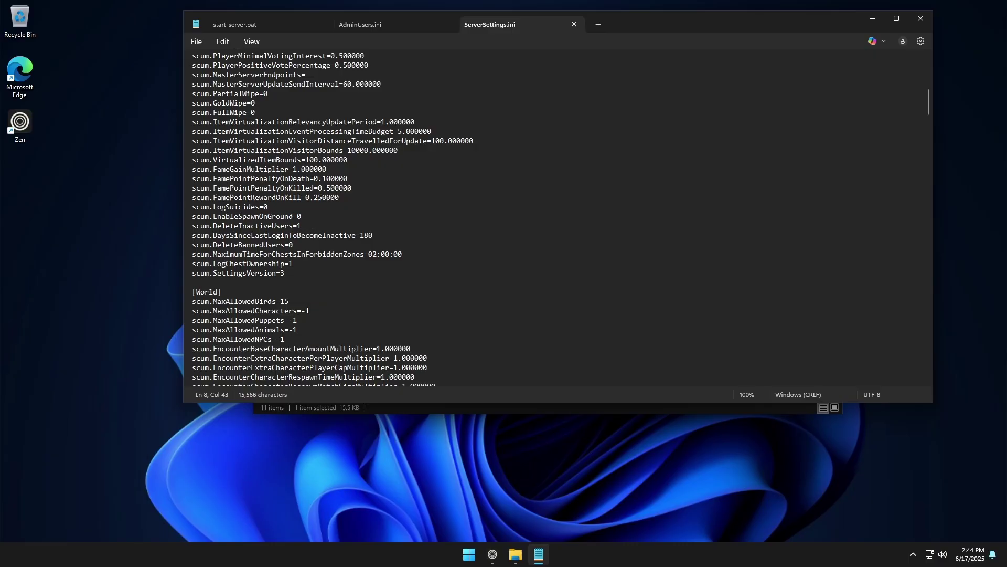
{"action": "scroll", "coordinate": [314, 231], "scroll_direction": "down", "scroll_amount": 5}
{"action": "scroll", "coordinate": [316, 225], "scroll_direction": "up", "scroll_amount": 20}
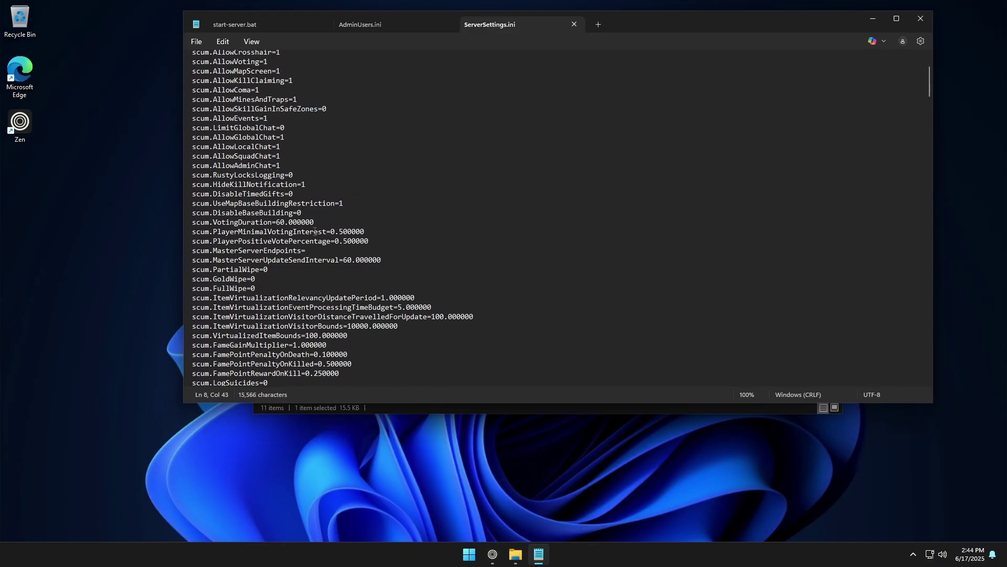
Replace the scum.ServerName value with the owner's personal server name, save ServerSettings.ini and close it
{"action": "left_click_drag", "start_coordinate": [260, 73], "coordinate": [307, 73]}
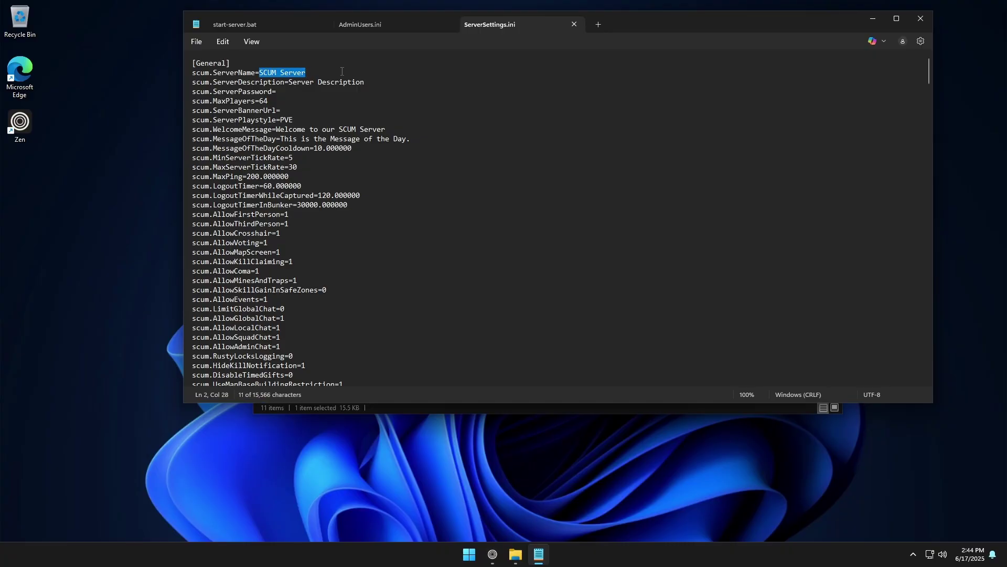
{"action": "type", "text": "LucianD"}
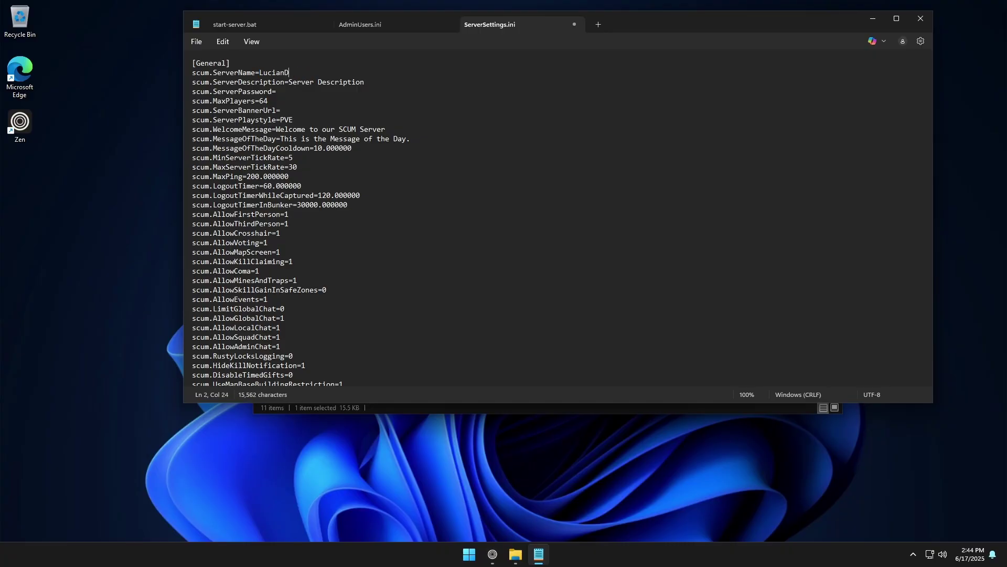
{"action": "type", "text": "ev's Server"}
{"action": "left_click", "coordinate": [922, 20]}
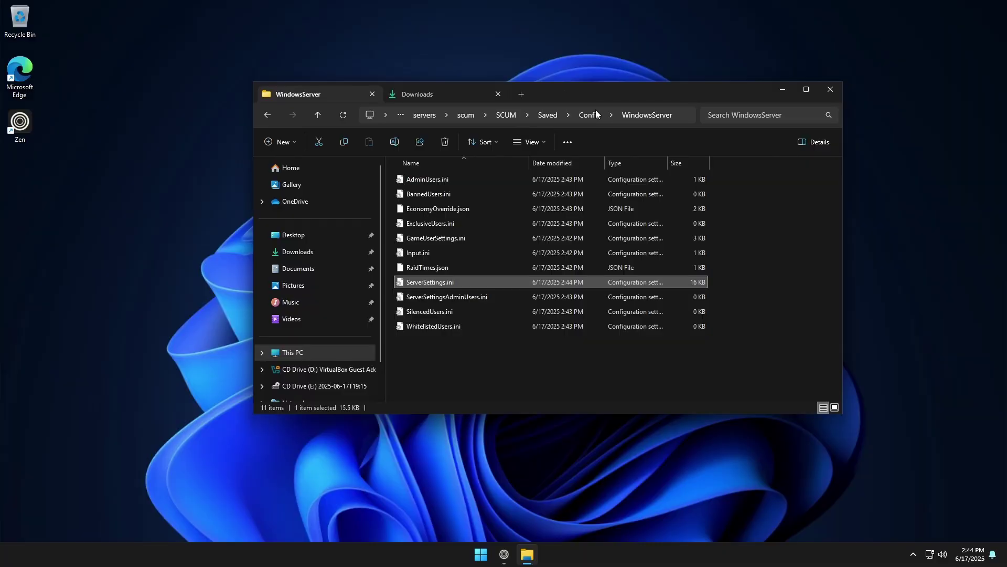
Return to the scum folder and run start-server.bat to restart the server with the edited settings
{"action": "left_click", "coordinate": [469, 115]}
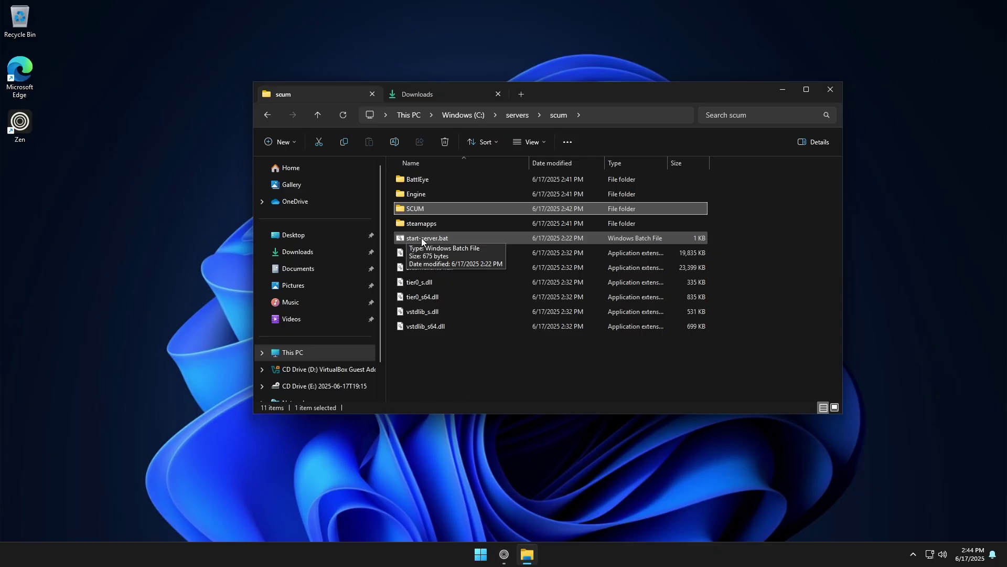
{"action": "left_click", "coordinate": [430, 238]}
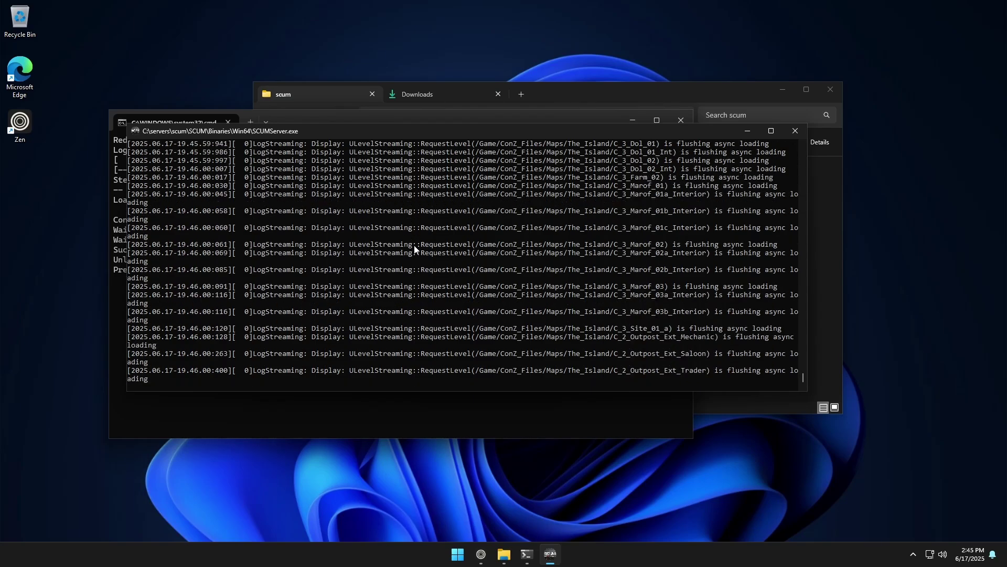
{"action": "left_click", "coordinate": [232, 451]}
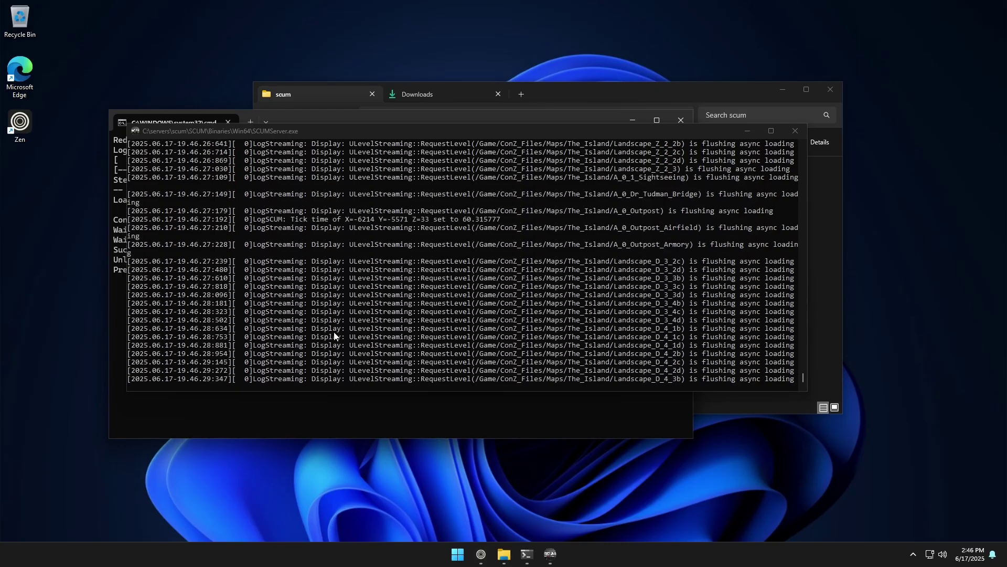
Run ipconfig in a new Command Prompt and highlight the computer's IPv4 address in the output
{"action": "left_click", "coordinate": [458, 552]}
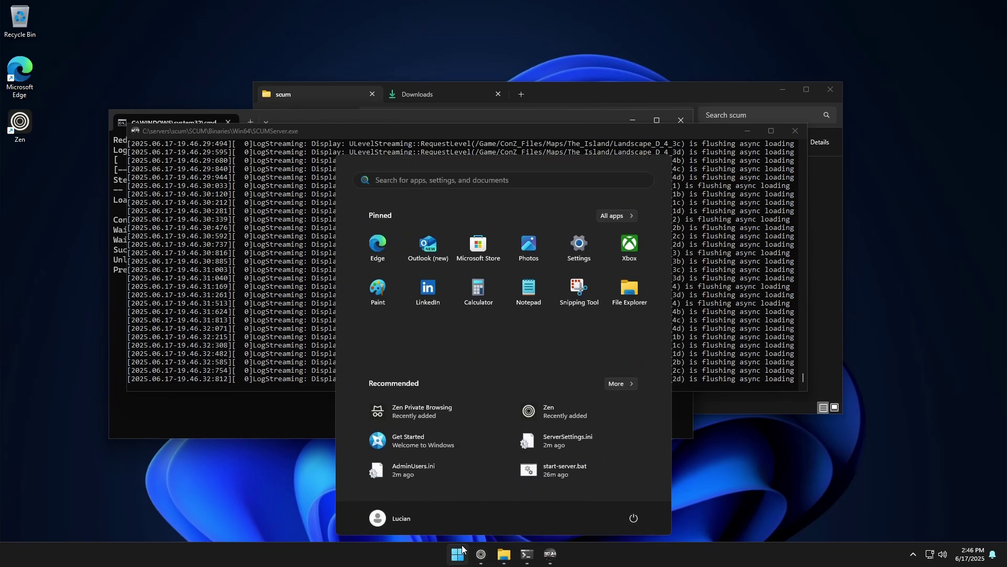
{"action": "type", "text": "cmd"}
{"action": "key", "text": "Return"}
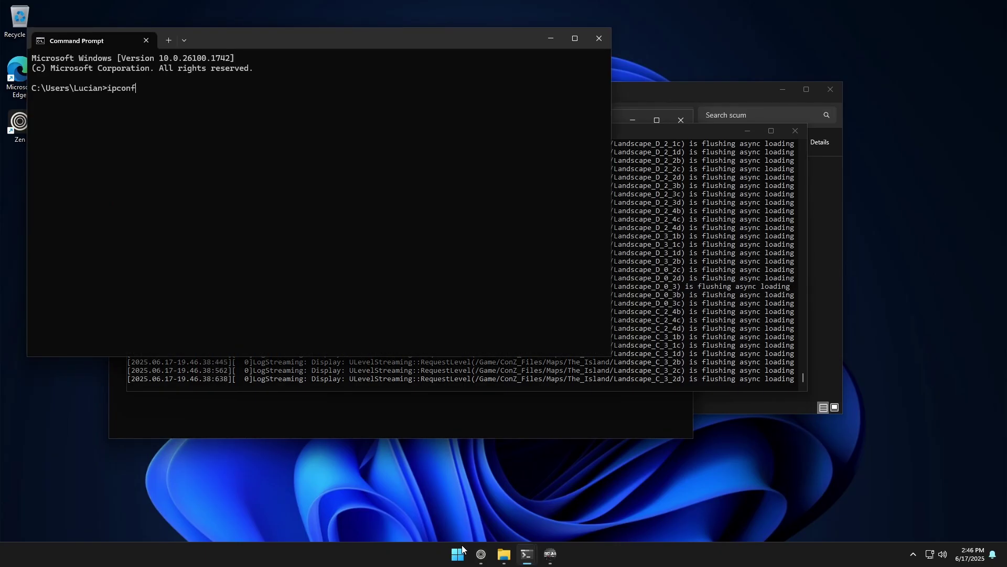
{"action": "key", "text": "Return"}
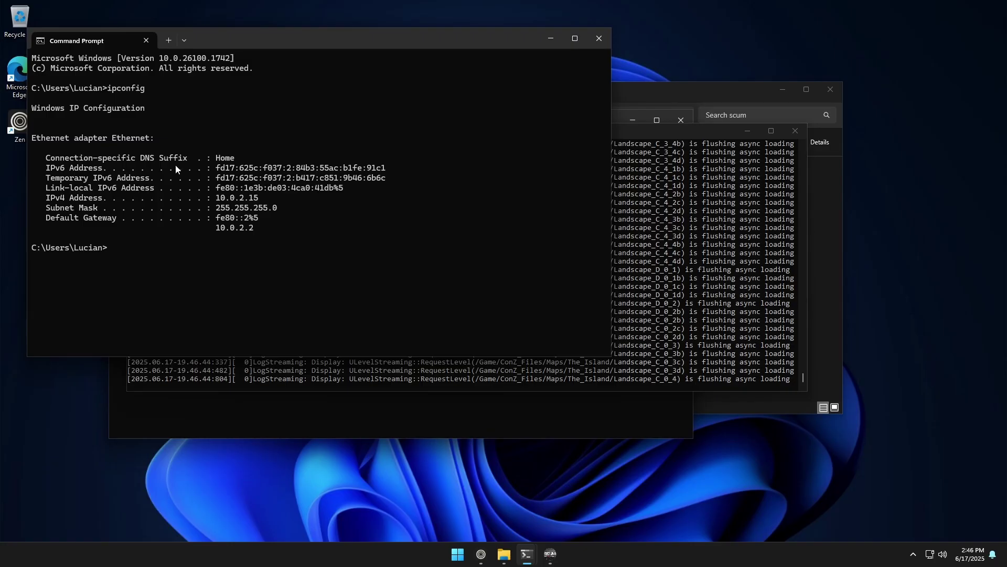
{"action": "left_click_drag", "start_coordinate": [216, 198], "coordinate": [263, 202]}
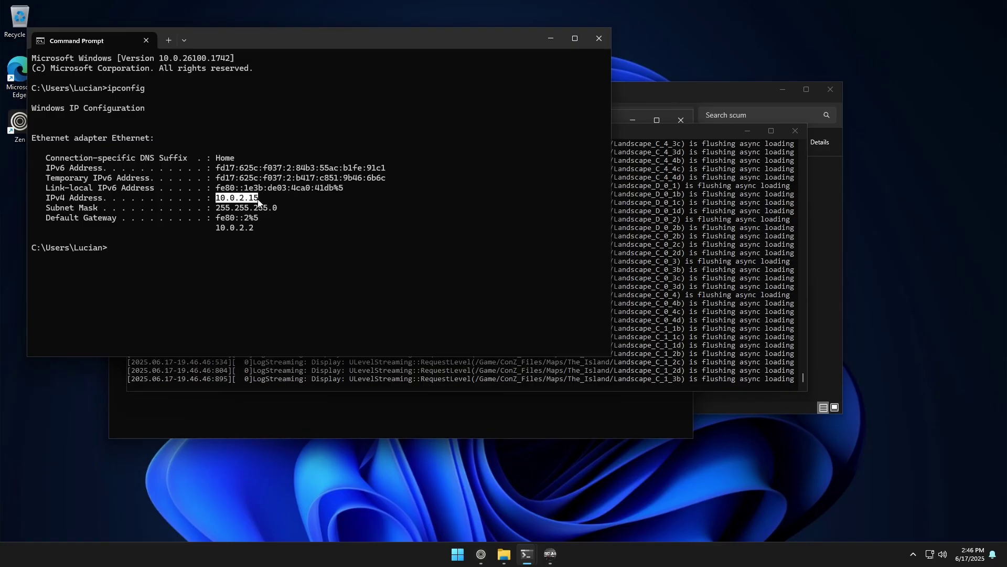
{"action": "right_click", "coordinate": [285, 200]}
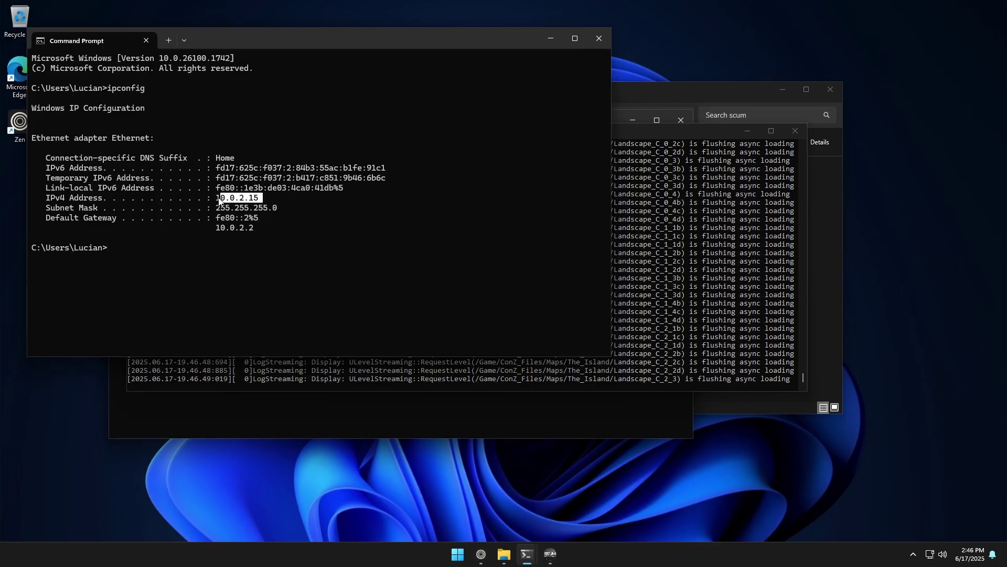
{"action": "left_click_drag", "start_coordinate": [260, 198], "coordinate": [219, 201]}
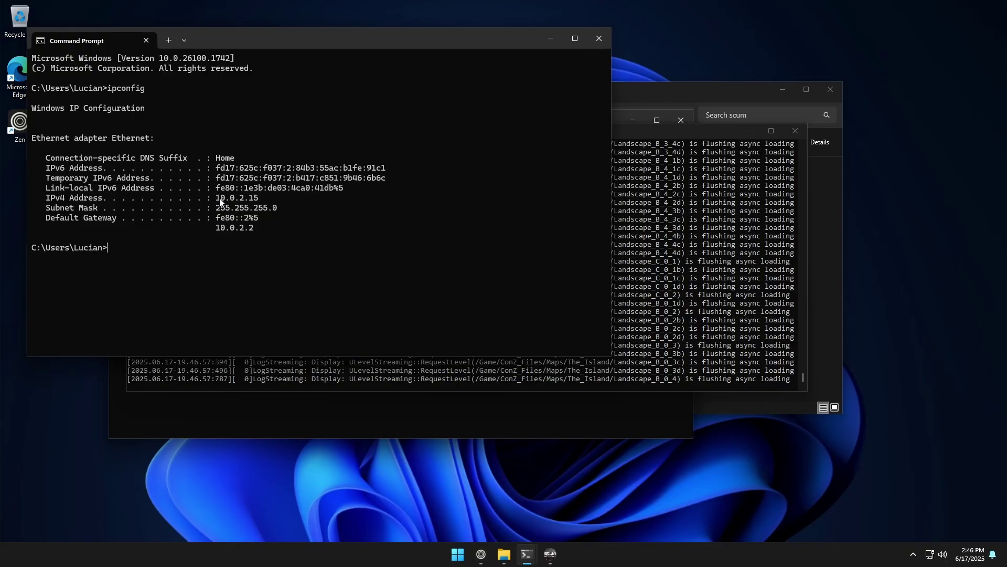
{"action": "left_click_drag", "start_coordinate": [213, 198], "coordinate": [261, 200]}
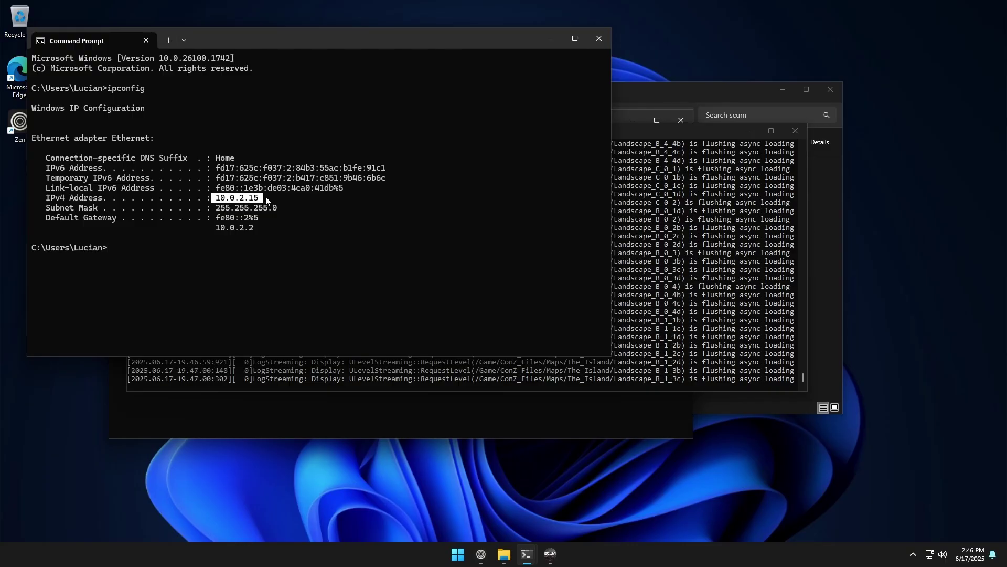